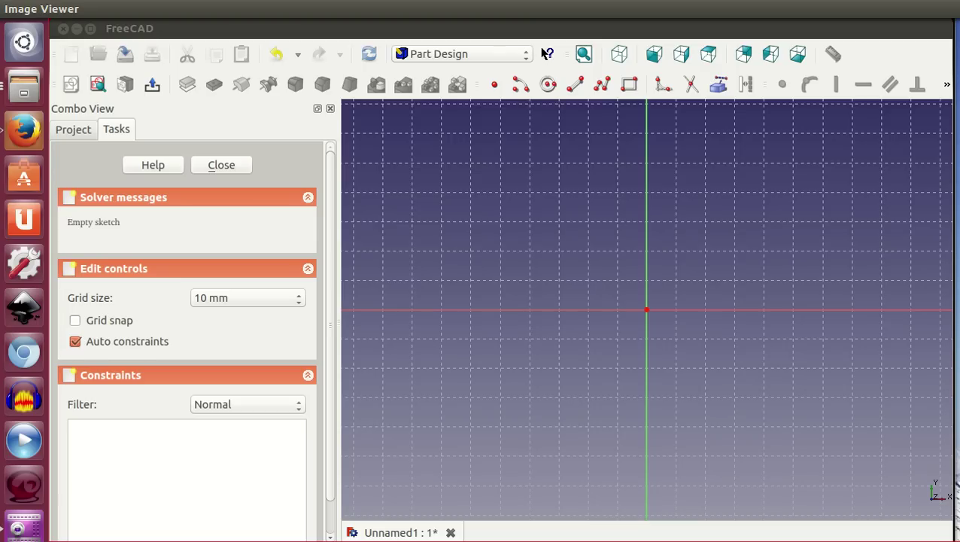
Check the finished-plate reference picture, then draw a rectangle around the sketch origin
{"action": "left_click_drag", "start_coordinate": [951, 94], "coordinate": [611, 55]}
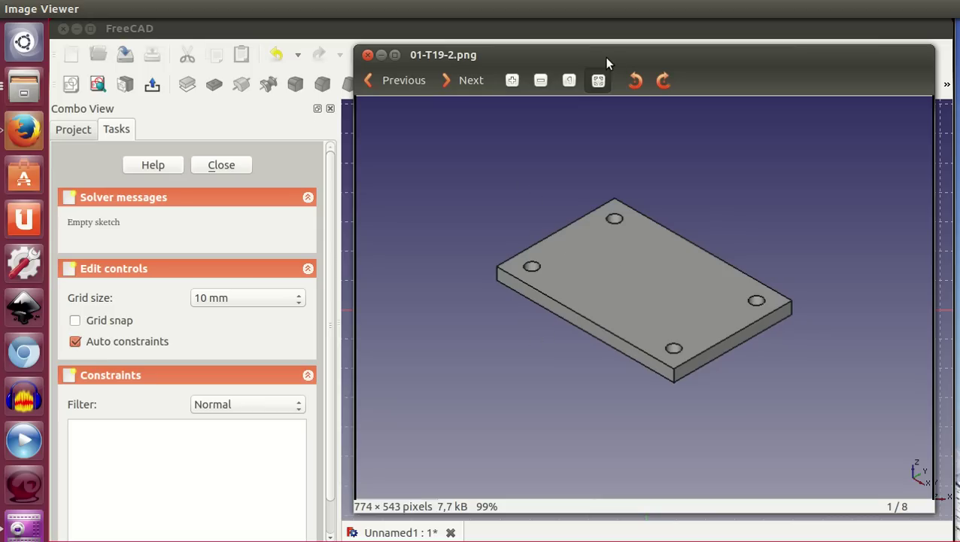
{"action": "key", "text": "ctrl+w"}
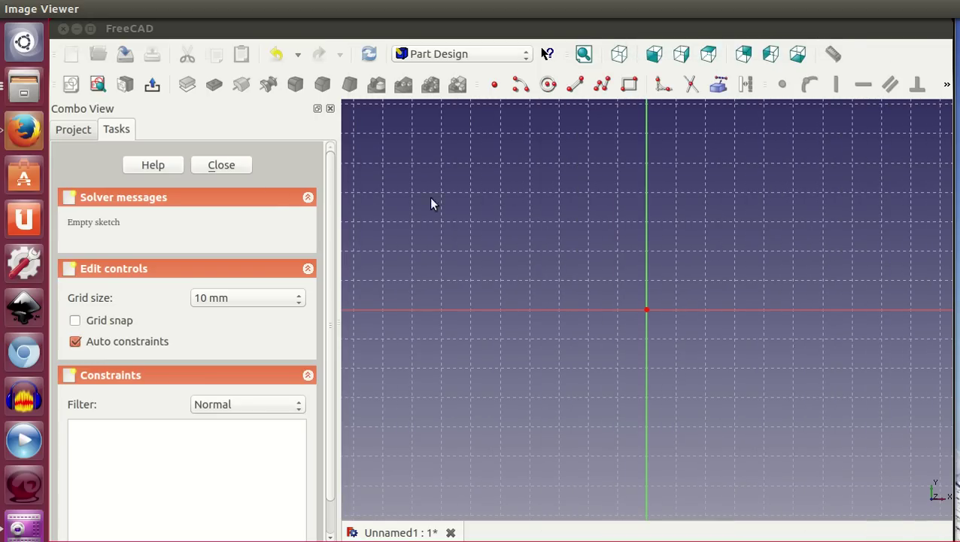
{"action": "left_click", "coordinate": [629, 86]}
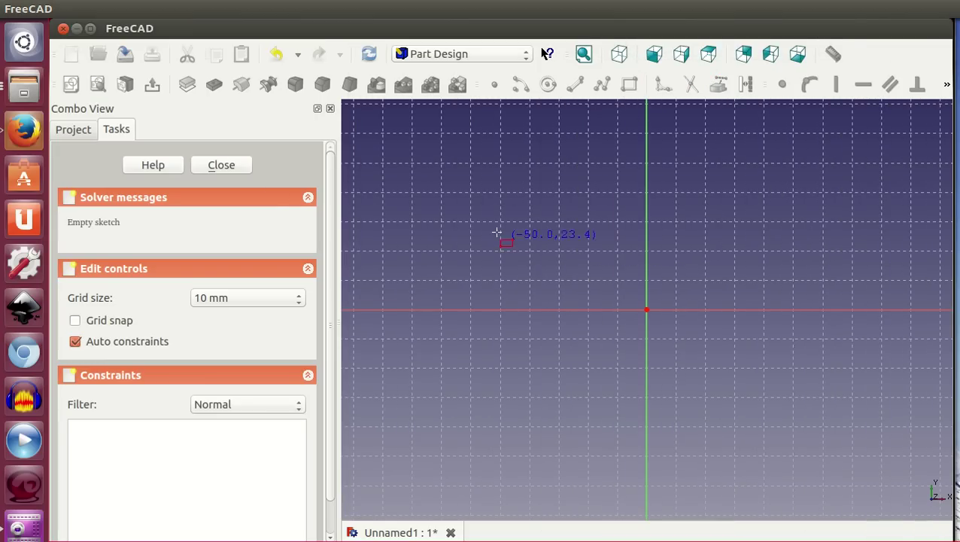
{"action": "left_click", "coordinate": [498, 209]}
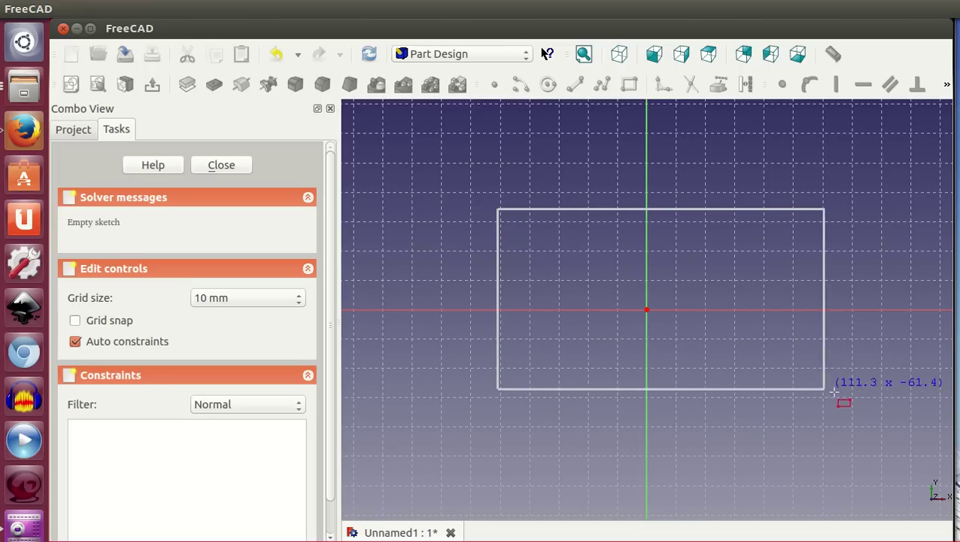
{"action": "left_click", "coordinate": [844, 400]}
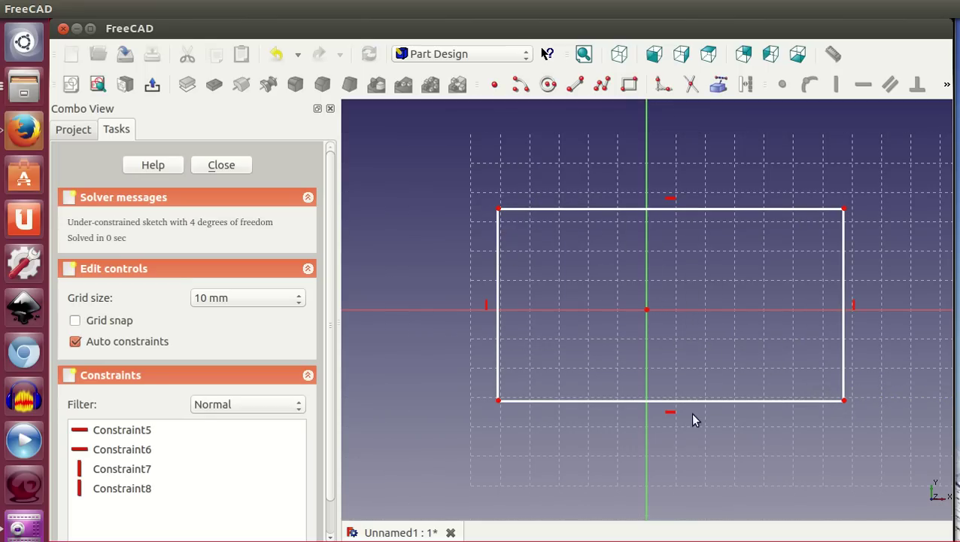
Pull in the rectangle's corners and dock the constraint toolbar vertically on the right
{"action": "mouse_move", "coordinate": [548, 213]}
{"action": "left_mouse_down"}
{"action": "mouse_move", "coordinate": [505, 220]}
{"action": "mouse_move", "coordinate": [555, 251]}
{"action": "mouse_move", "coordinate": [574, 243]}
{"action": "left_mouse_up"}
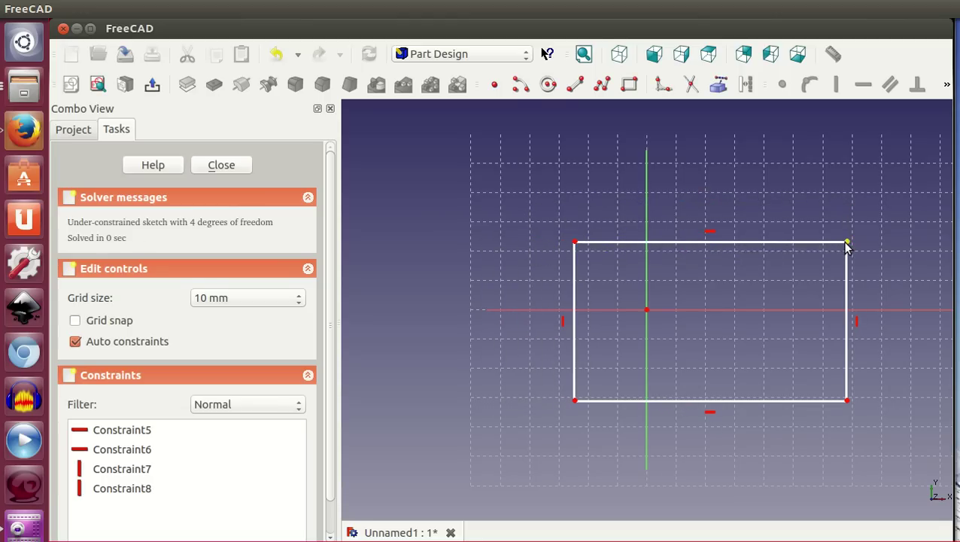
{"action": "left_click_drag", "start_coordinate": [846, 243], "coordinate": [802, 243]}
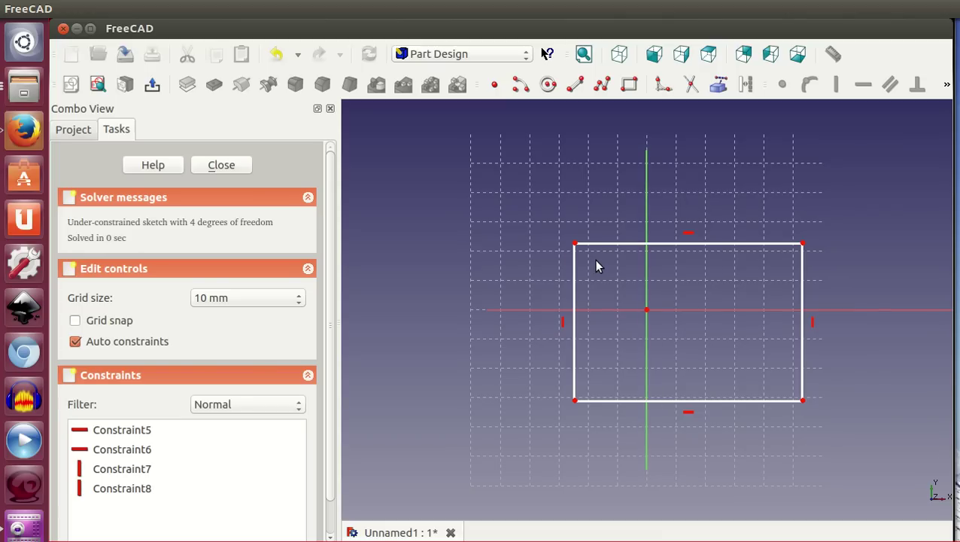
{"action": "left_click_drag", "start_coordinate": [777, 91], "coordinate": [923, 145]}
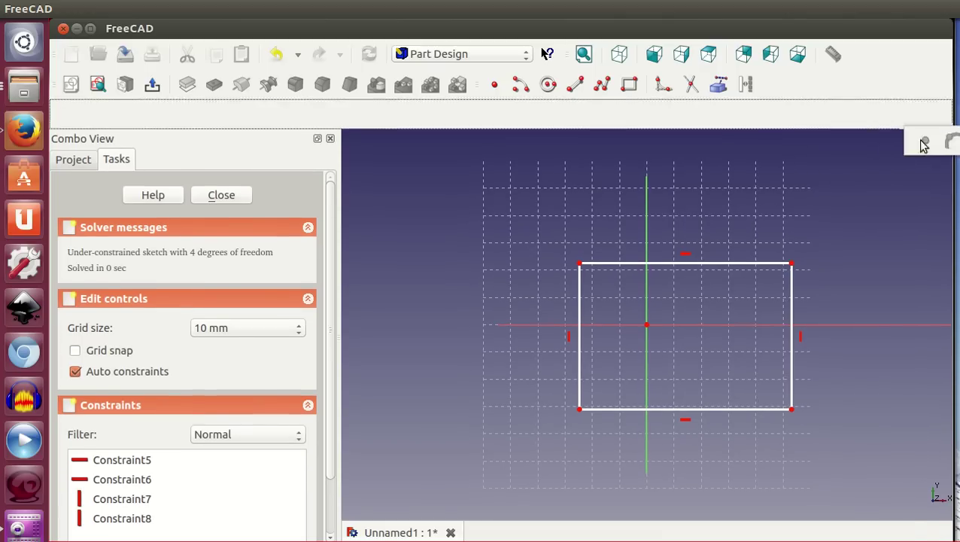
{"action": "left_click_drag", "start_coordinate": [924, 145], "coordinate": [938, 132]}
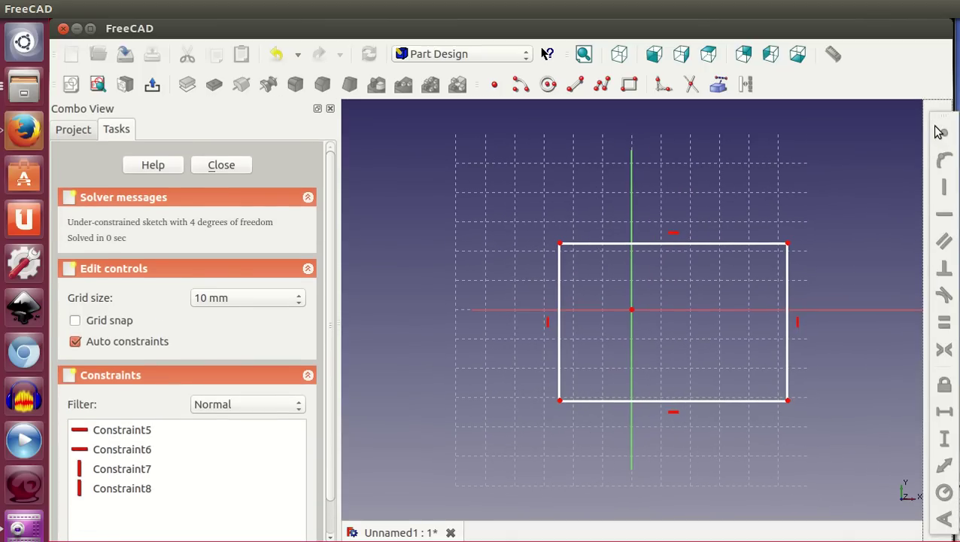
Make the top corners symmetric about the vertical axis and resize the rectangle
{"action": "left_click", "coordinate": [559, 244]}
{"action": "left_click", "coordinate": [787, 246]}
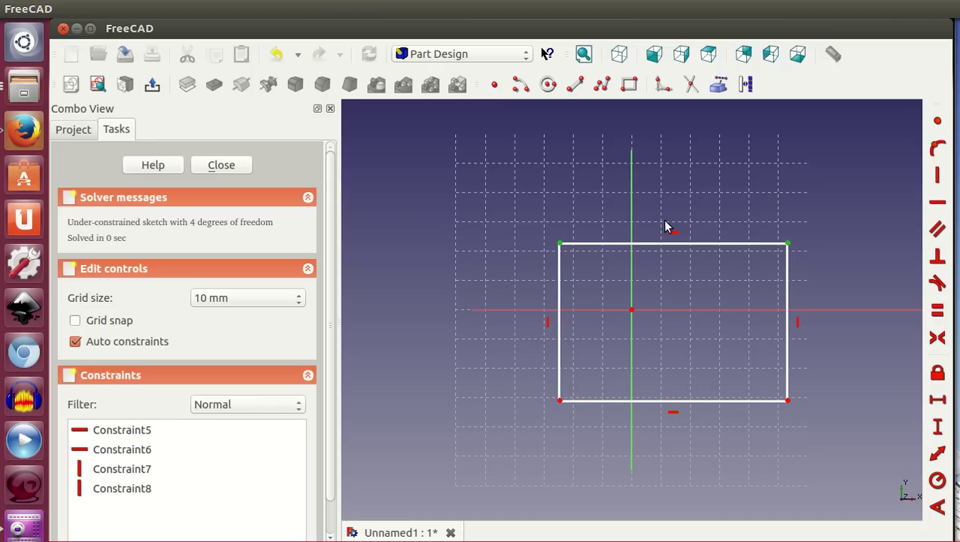
{"action": "left_click", "coordinate": [630, 212]}
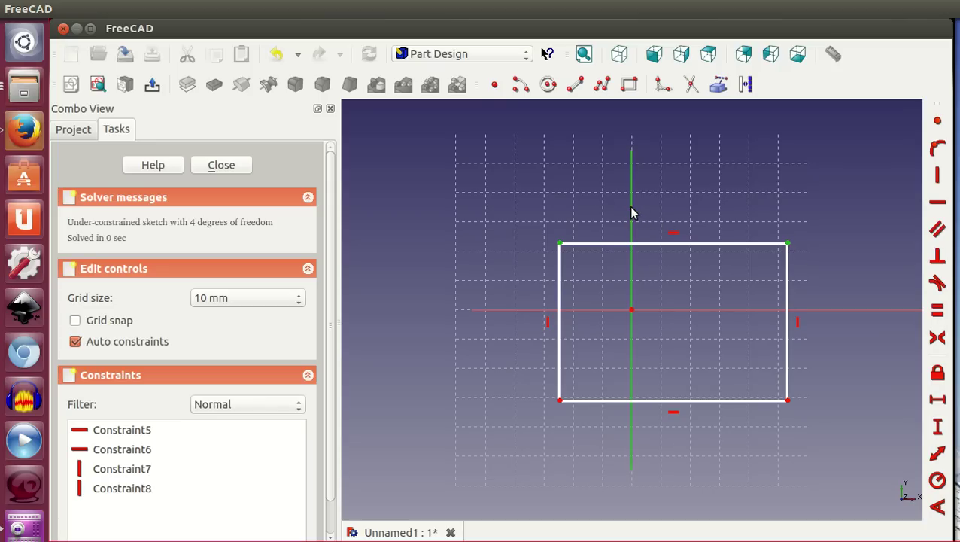
{"action": "left_click", "coordinate": [938, 339]}
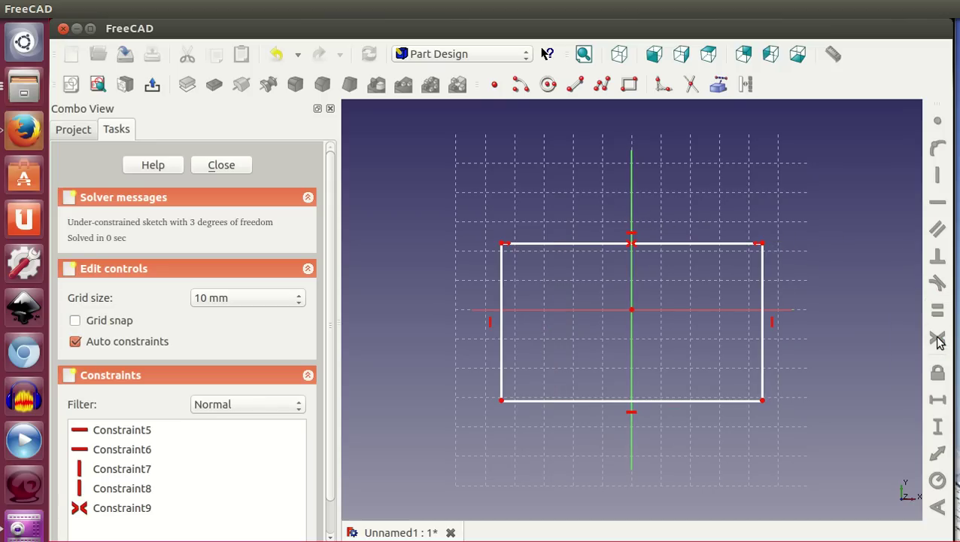
{"action": "mouse_move", "coordinate": [763, 248]}
{"action": "left_mouse_down"}
{"action": "mouse_move", "coordinate": [684, 248]}
{"action": "mouse_move", "coordinate": [731, 240]}
{"action": "mouse_move", "coordinate": [677, 250]}
{"action": "mouse_move", "coordinate": [743, 275]}
{"action": "mouse_move", "coordinate": [735, 248]}
{"action": "mouse_move", "coordinate": [757, 242]}
{"action": "mouse_move", "coordinate": [750, 223]}
{"action": "mouse_move", "coordinate": [767, 237]}
{"action": "mouse_move", "coordinate": [754, 221]}
{"action": "mouse_move", "coordinate": [735, 227]}
{"action": "mouse_move", "coordinate": [750, 250]}
{"action": "mouse_move", "coordinate": [752, 242]}
{"action": "left_mouse_up"}
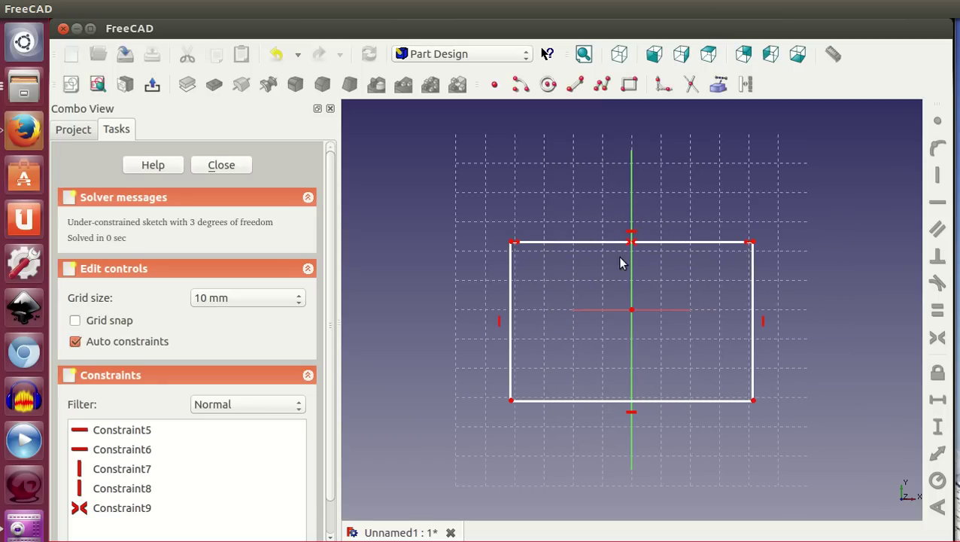
Make the left corners symmetric about the horizontal axis, then readjust the rectangle's width
{"action": "left_click", "coordinate": [512, 243]}
{"action": "left_click", "coordinate": [512, 400]}
{"action": "left_click", "coordinate": [608, 310]}
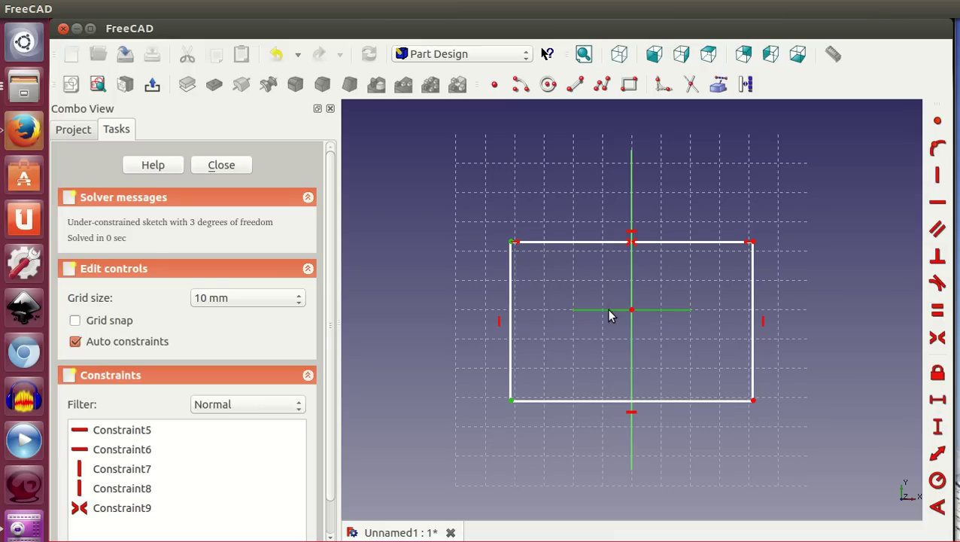
{"action": "left_click", "coordinate": [937, 339]}
{"action": "mouse_move", "coordinate": [511, 235]}
{"action": "left_mouse_down"}
{"action": "mouse_move", "coordinate": [524, 282]}
{"action": "mouse_move", "coordinate": [495, 220]}
{"action": "mouse_move", "coordinate": [543, 202]}
{"action": "mouse_move", "coordinate": [595, 206]}
{"action": "mouse_move", "coordinate": [574, 233]}
{"action": "mouse_move", "coordinate": [553, 234]}
{"action": "left_mouse_up"}
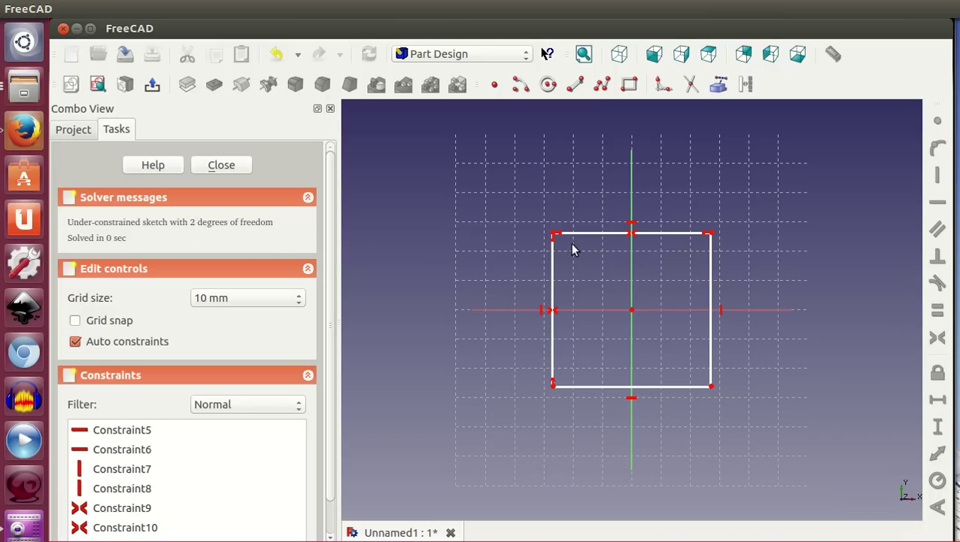
{"action": "mouse_move", "coordinate": [553, 233]}
{"action": "left_mouse_down"}
{"action": "mouse_move", "coordinate": [501, 235]}
{"action": "mouse_move", "coordinate": [492, 224]}
{"action": "left_mouse_up"}
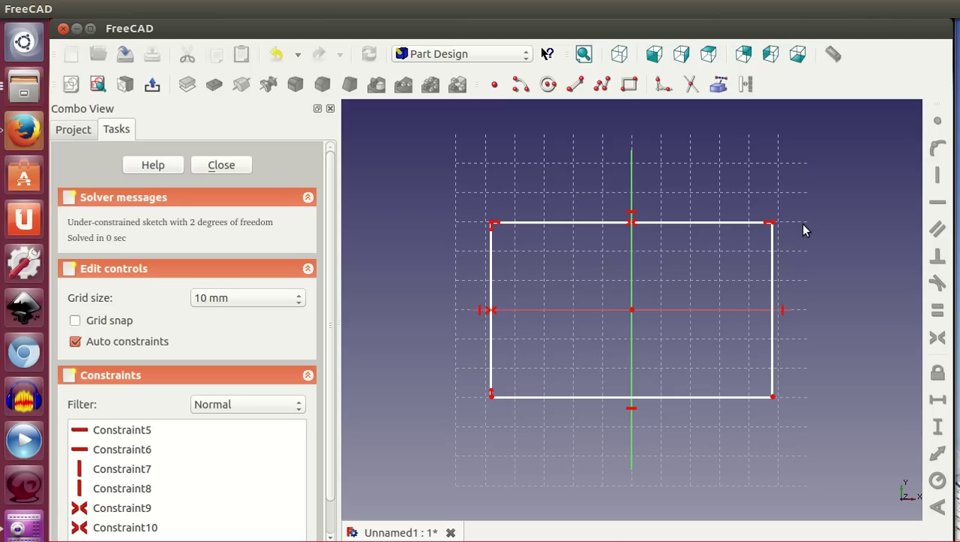
Make the right corners symmetric about the horizontal axis
{"action": "left_click", "coordinate": [772, 223]}
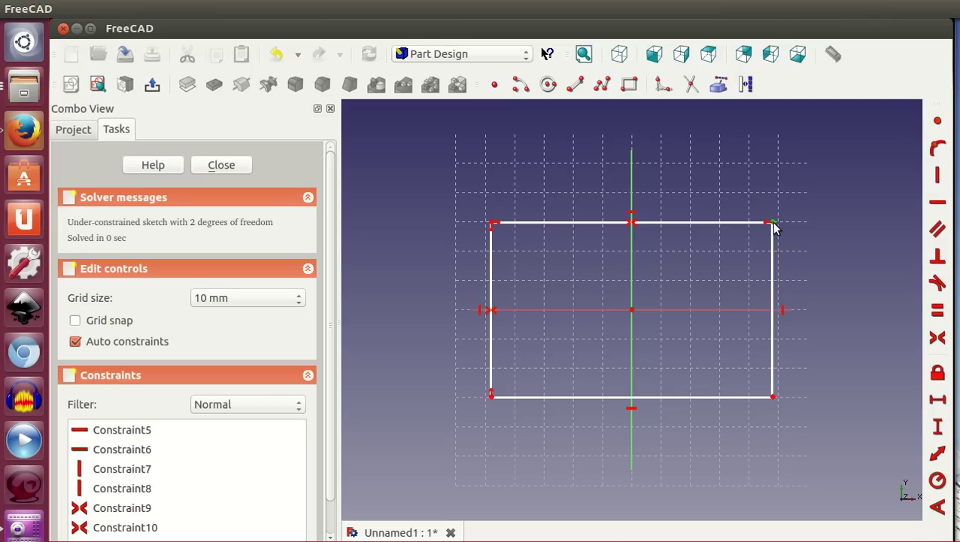
{"action": "left_click", "coordinate": [772, 394]}
{"action": "left_click", "coordinate": [747, 309]}
{"action": "left_click", "coordinate": [936, 338]}
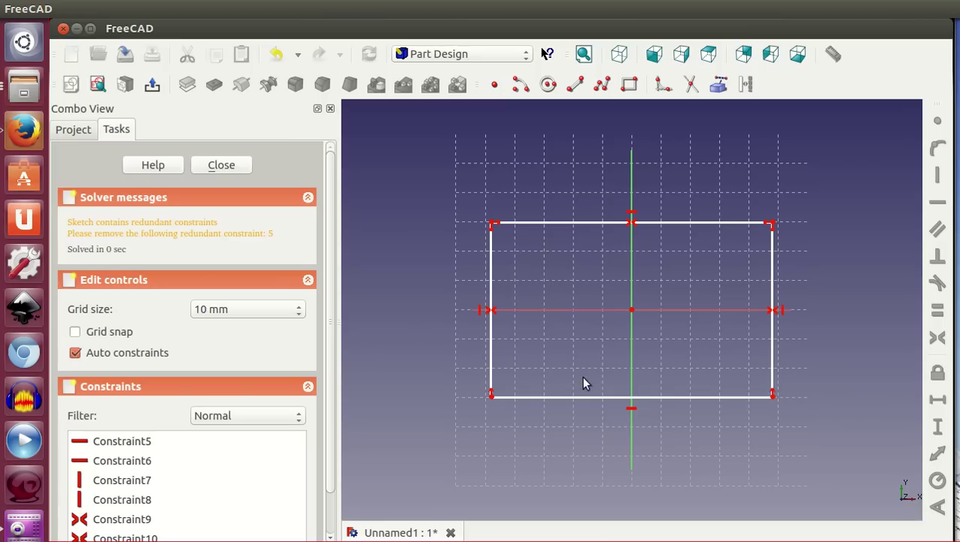
Delete the redundant Constraint11 and resize the rectangle from its top-right corner
{"action": "scroll", "coordinate": [331, 342], "scroll_direction": "down", "scroll_amount": 2}
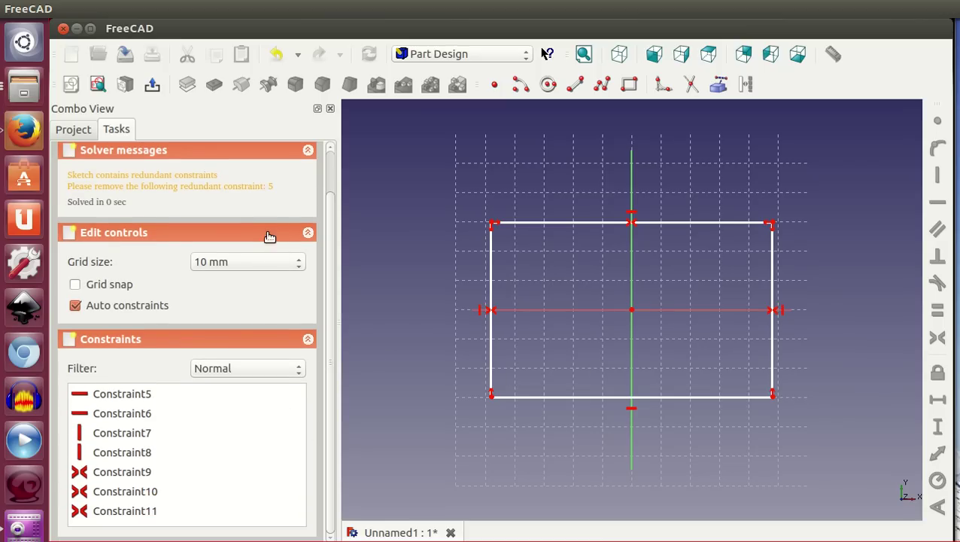
{"action": "left_click", "coordinate": [162, 511]}
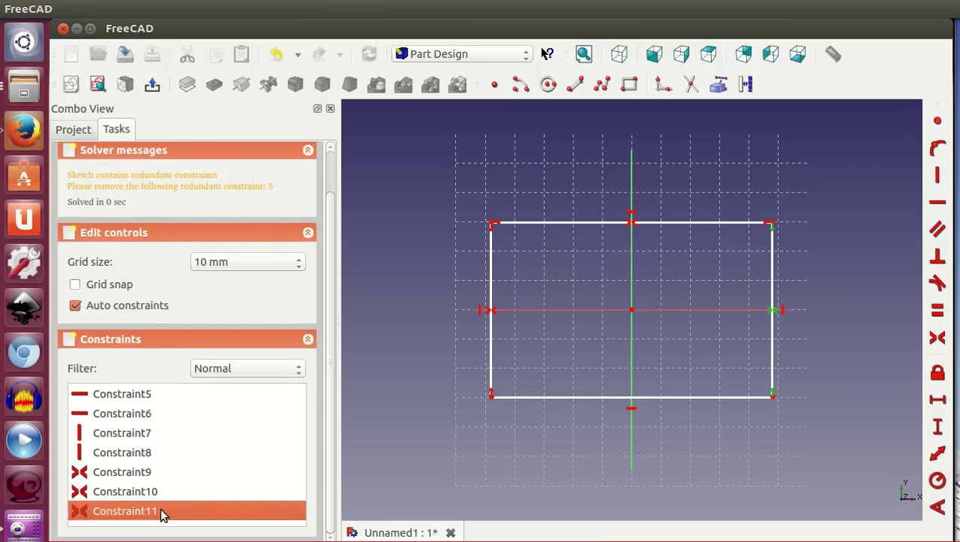
{"action": "key", "text": "Delete"}
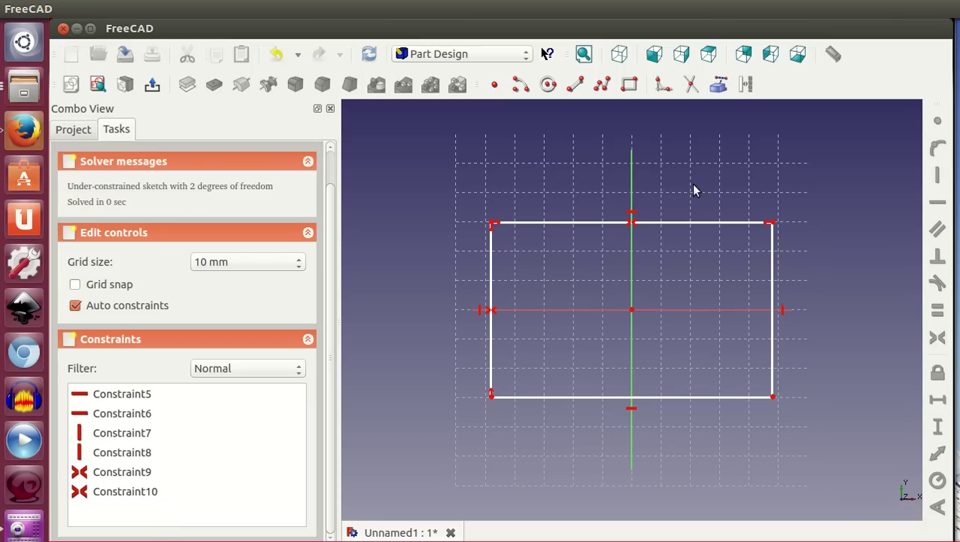
{"action": "left_click_drag", "start_coordinate": [772, 226], "coordinate": [771, 217]}
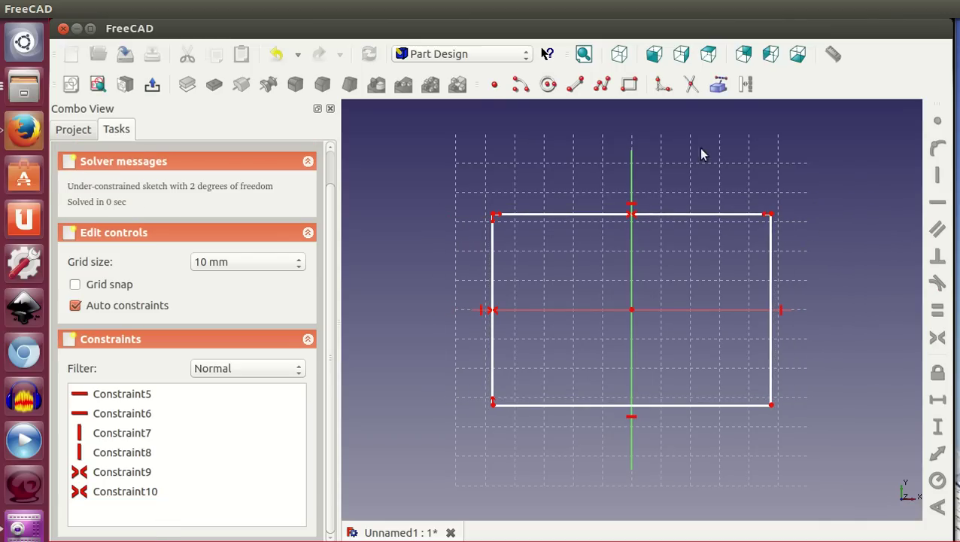
Draw small circles near the upper-left and upper-right rectangle corners
{"action": "left_click", "coordinate": [548, 85]}
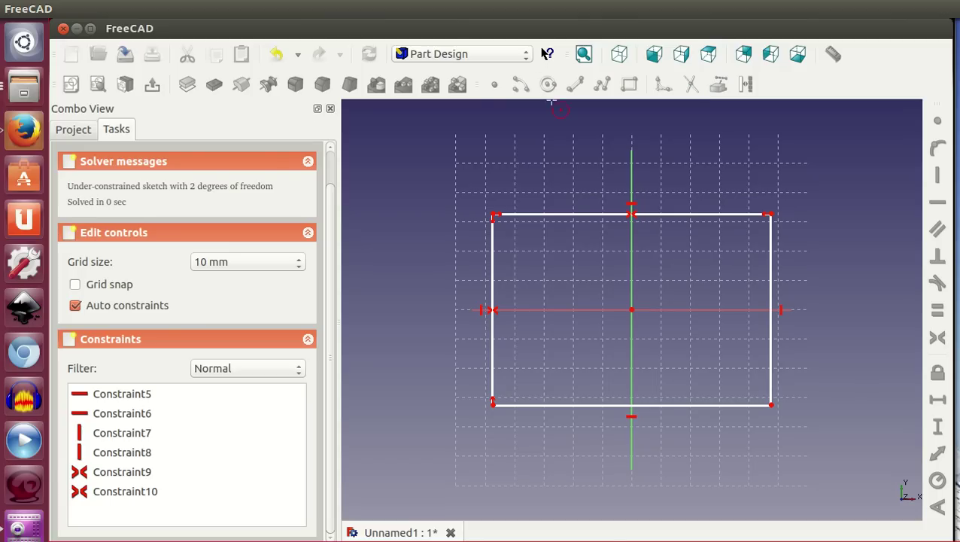
{"action": "left_click", "coordinate": [536, 248]}
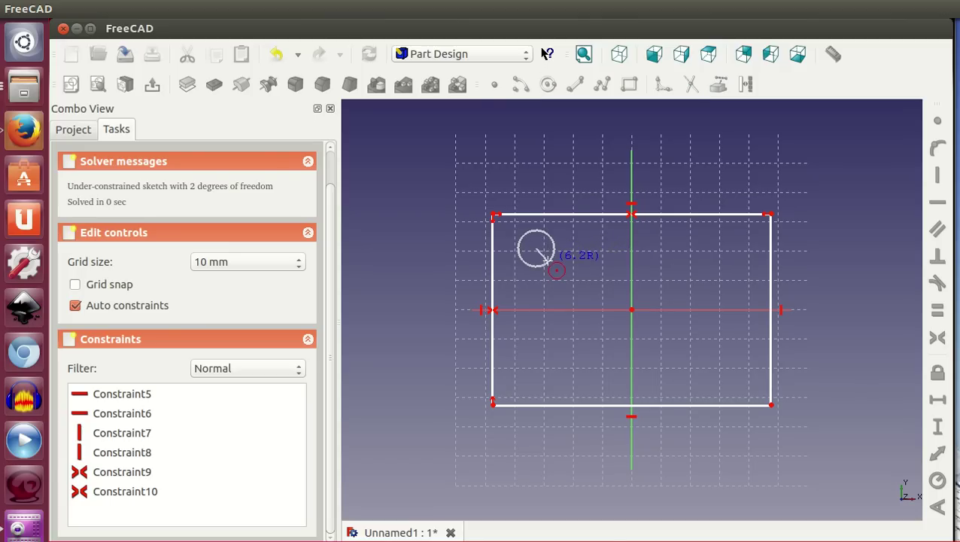
{"action": "left_click", "coordinate": [547, 261]}
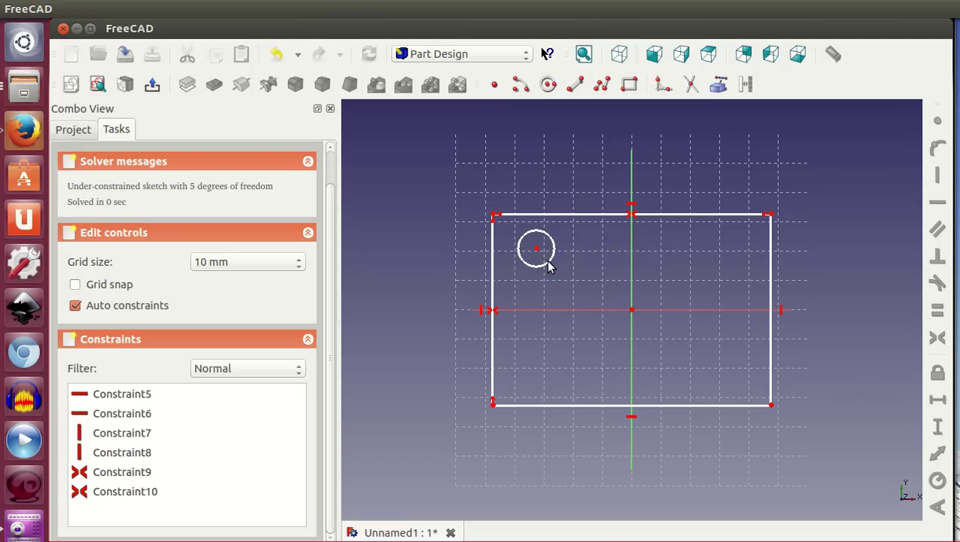
{"action": "left_click", "coordinate": [548, 85]}
{"action": "left_click", "coordinate": [722, 250]}
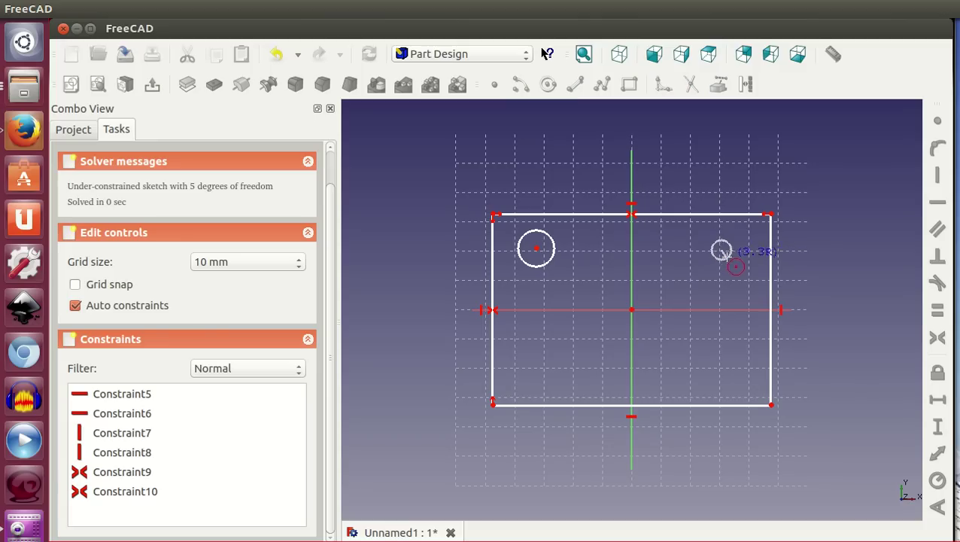
{"action": "left_click", "coordinate": [727, 260]}
Draw small circles near the lower-right and lower-left rectangle corners
{"action": "left_click", "coordinate": [548, 85]}
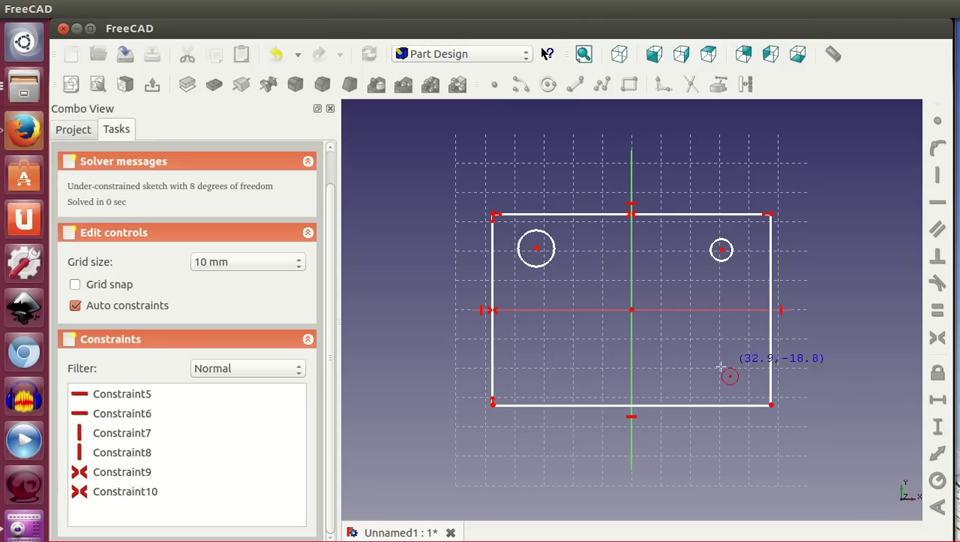
{"action": "left_click", "coordinate": [705, 356]}
{"action": "left_click", "coordinate": [714, 368]}
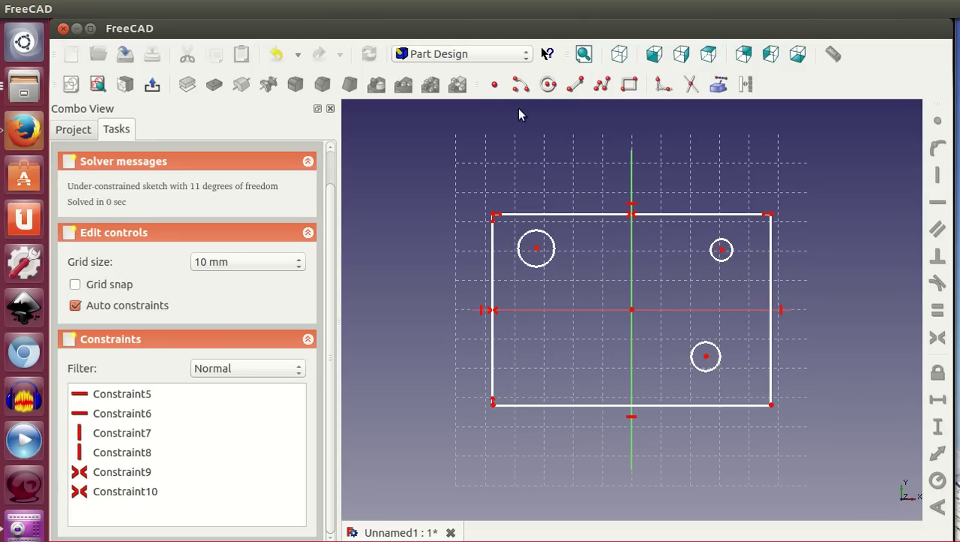
{"action": "left_click", "coordinate": [548, 85]}
{"action": "left_click", "coordinate": [540, 363]}
{"action": "left_click", "coordinate": [550, 374]}
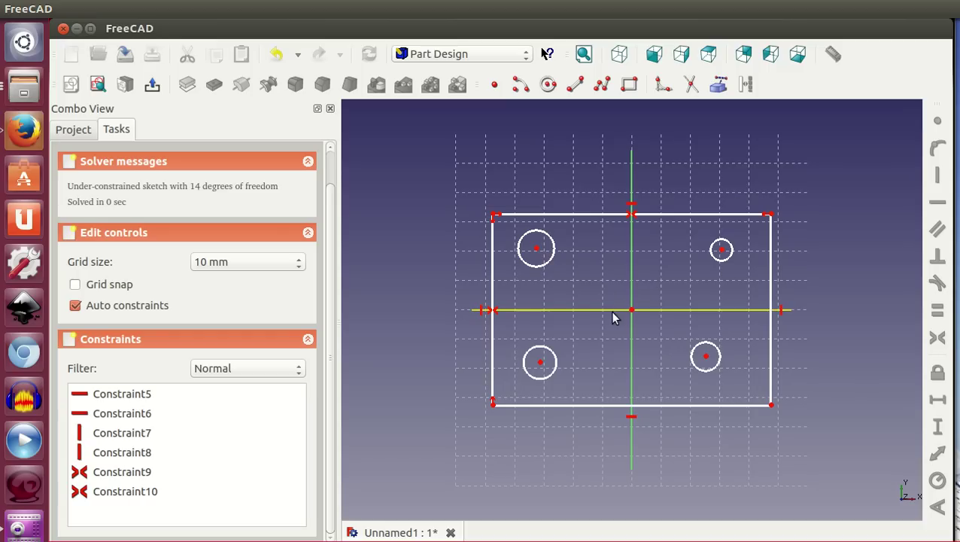
Make all four circles equal in size and resize them together
{"action": "left_click", "coordinate": [551, 264]}
{"action": "left_click", "coordinate": [554, 362]}
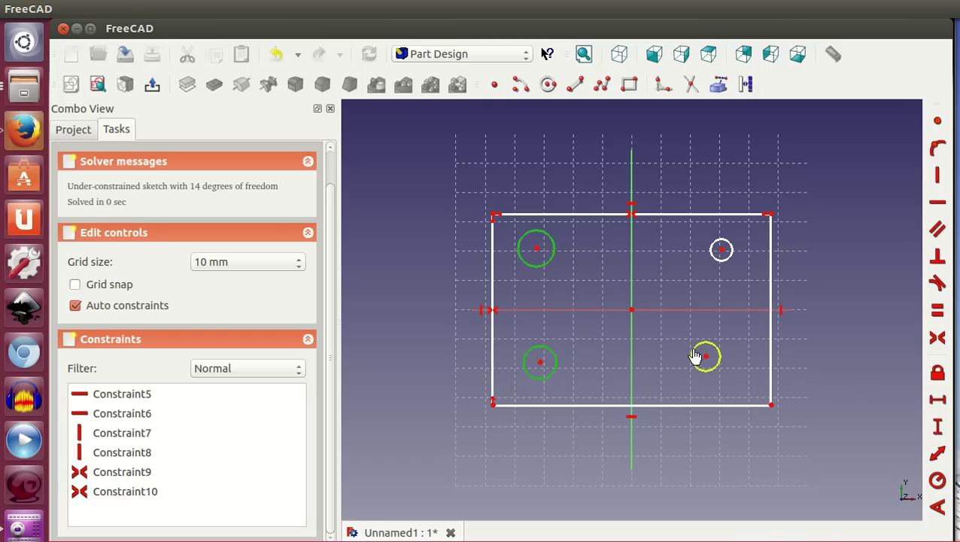
{"action": "left_click", "coordinate": [695, 357]}
{"action": "right_click", "coordinate": [699, 356]}
{"action": "left_click", "coordinate": [716, 263]}
{"action": "left_click", "coordinate": [937, 311]}
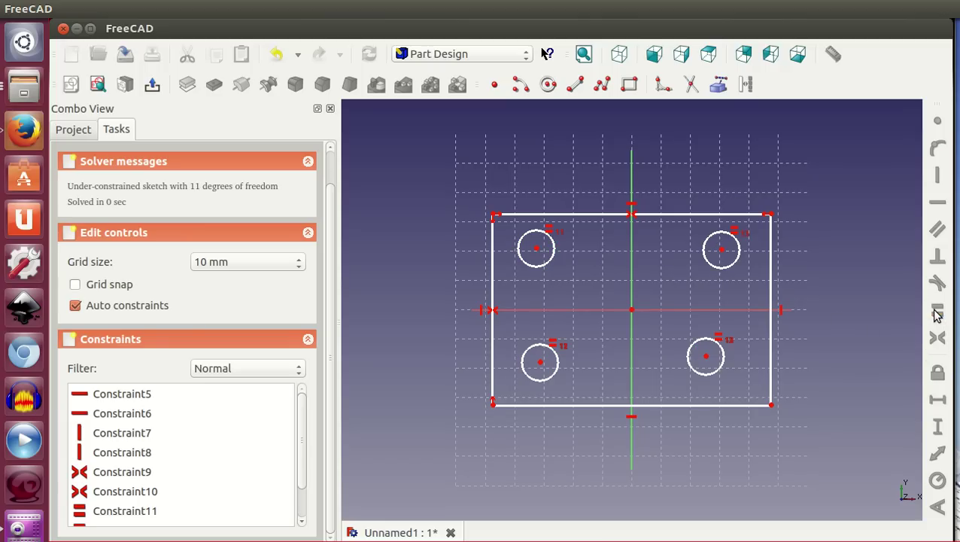
{"action": "left_click_drag", "start_coordinate": [724, 361], "coordinate": [705, 354]}
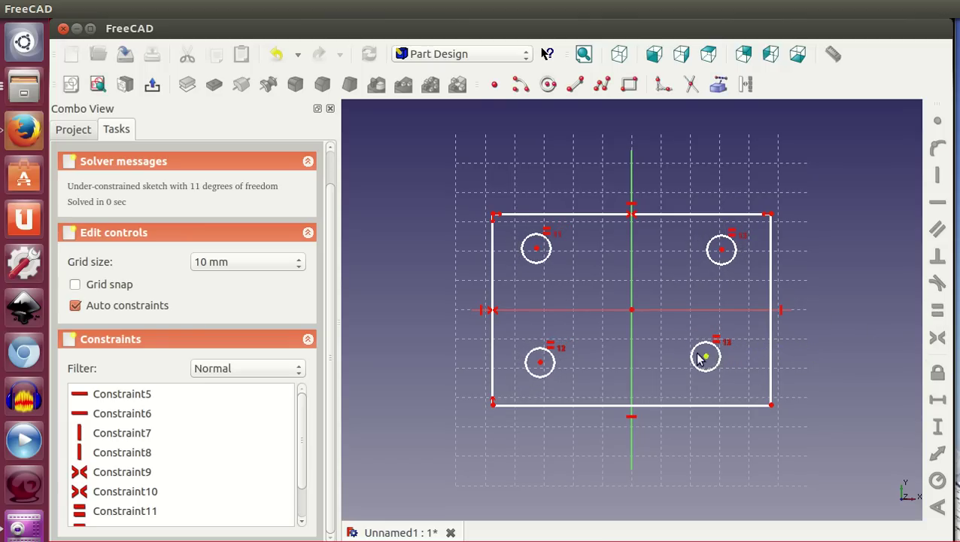
Make the upper and lower circle pairs symmetric about the vertical axis
{"action": "left_click", "coordinate": [536, 250]}
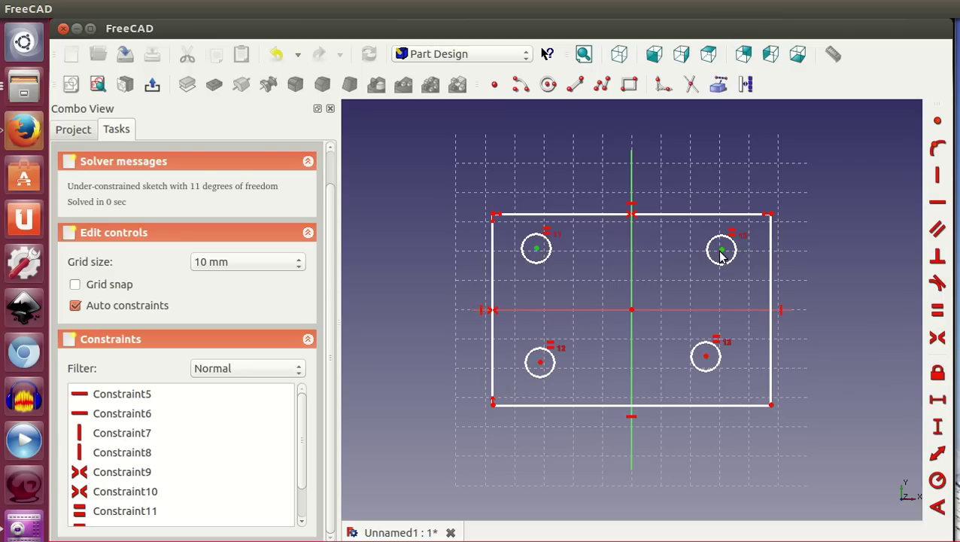
{"action": "left_click", "coordinate": [632, 254]}
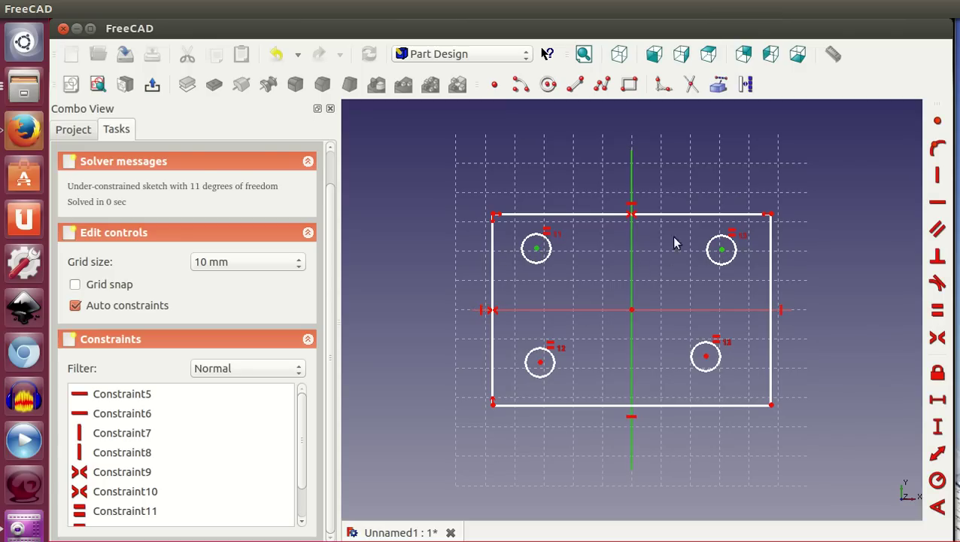
{"action": "left_click", "coordinate": [937, 340]}
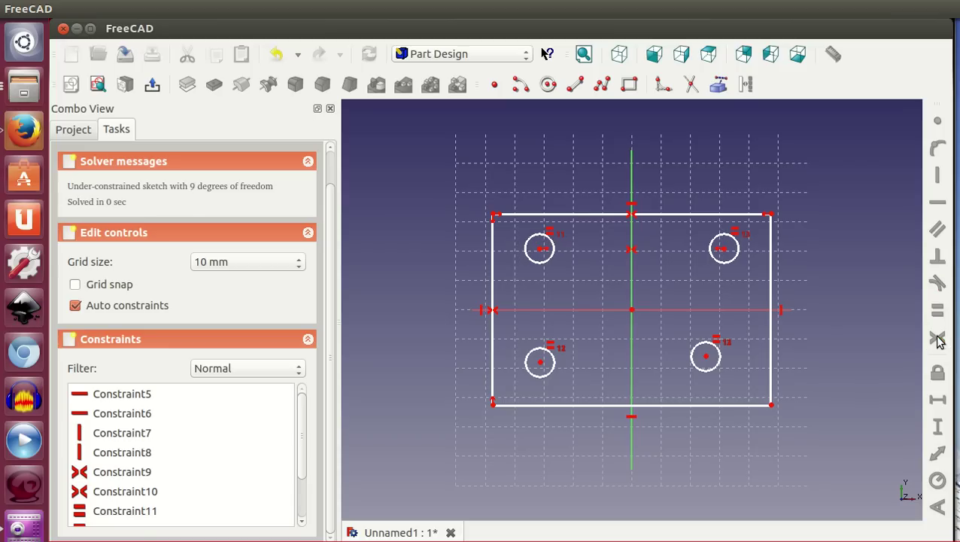
{"action": "left_click", "coordinate": [540, 362]}
{"action": "left_click", "coordinate": [706, 356]}
{"action": "left_click", "coordinate": [632, 356]}
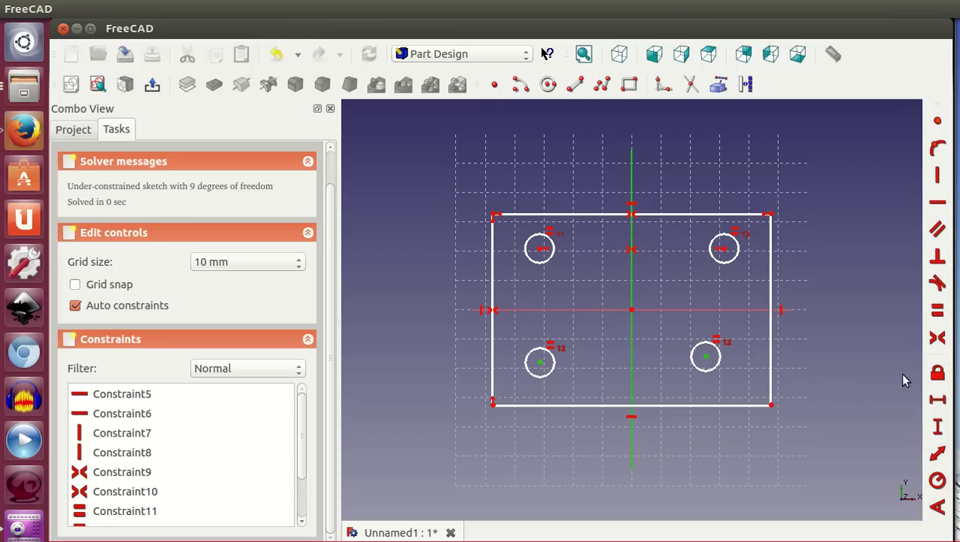
{"action": "left_click", "coordinate": [937, 337]}
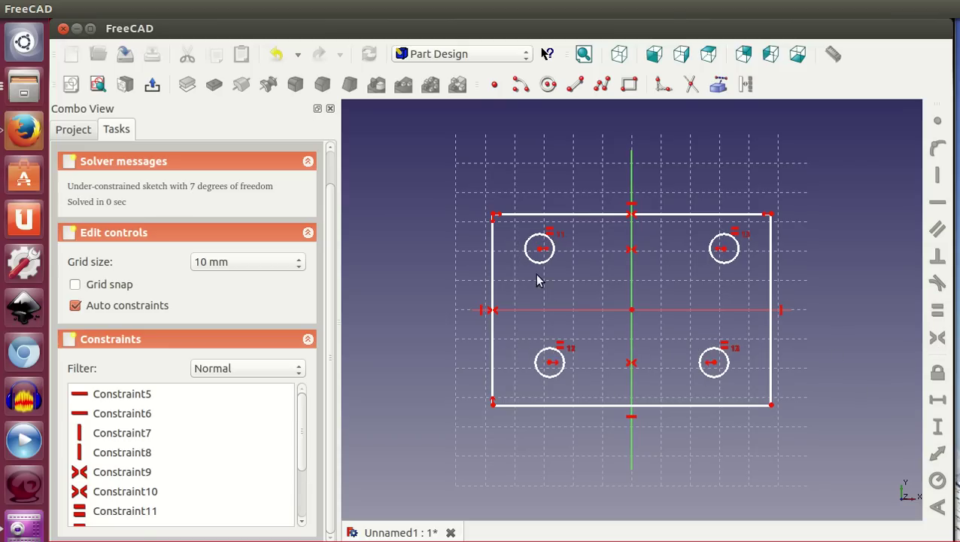
Make the left circles symmetric about the horizontal axis and drag the pattern into place
{"action": "left_click", "coordinate": [540, 249]}
{"action": "left_click", "coordinate": [550, 362]}
{"action": "left_click", "coordinate": [550, 311]}
{"action": "left_click", "coordinate": [937, 338]}
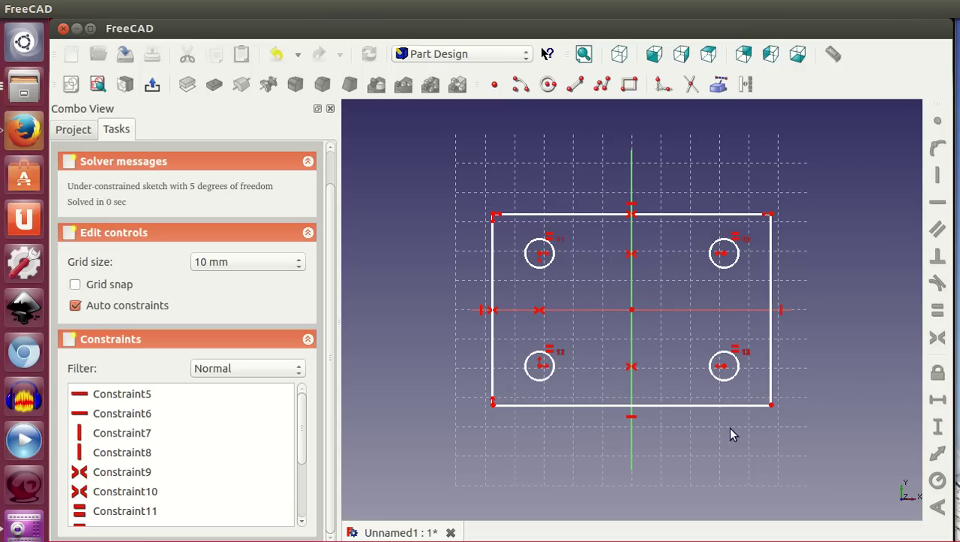
{"action": "mouse_move", "coordinate": [542, 369]}
{"action": "left_mouse_down"}
{"action": "mouse_move", "coordinate": [533, 374]}
{"action": "mouse_move", "coordinate": [570, 379]}
{"action": "mouse_move", "coordinate": [598, 353]}
{"action": "mouse_move", "coordinate": [557, 375]}
{"action": "mouse_move", "coordinate": [540, 364]}
{"action": "mouse_move", "coordinate": [553, 377]}
{"action": "mouse_move", "coordinate": [540, 363]}
{"action": "left_mouse_up"}
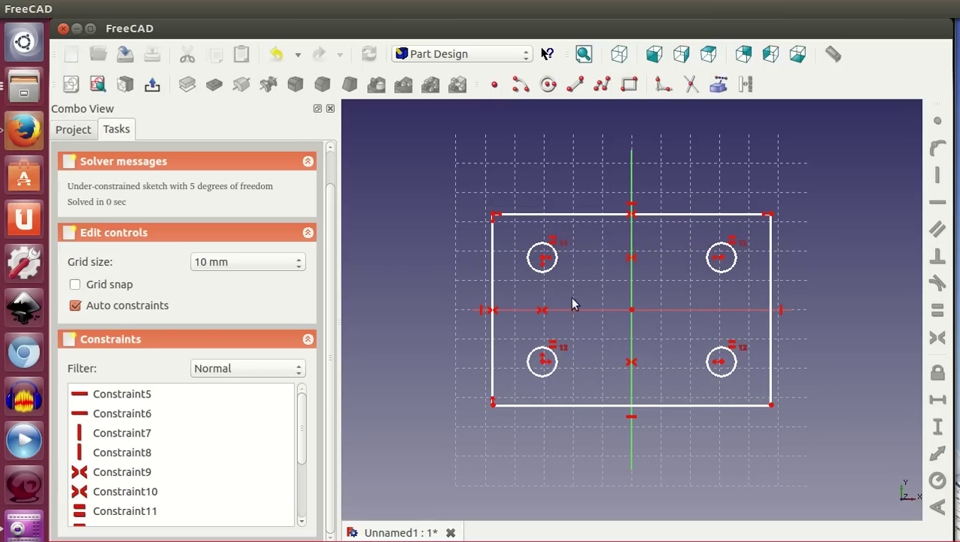
{"action": "mouse_move", "coordinate": [544, 260]}
{"action": "left_mouse_down"}
{"action": "mouse_move", "coordinate": [518, 250]}
{"action": "mouse_move", "coordinate": [531, 261]}
{"action": "mouse_move", "coordinate": [542, 252]}
{"action": "mouse_move", "coordinate": [532, 259]}
{"action": "left_mouse_up"}
{"action": "left_click_drag", "start_coordinate": [517, 245], "coordinate": [528, 250]}
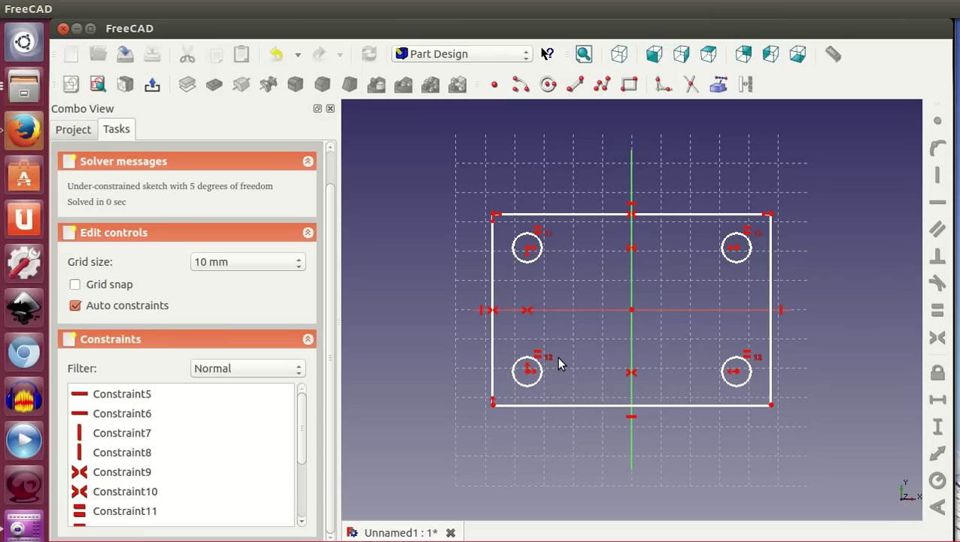
{"action": "mouse_move", "coordinate": [526, 249]}
{"action": "left_mouse_down"}
{"action": "mouse_move", "coordinate": [543, 258]}
{"action": "mouse_move", "coordinate": [534, 258]}
{"action": "left_mouse_up"}
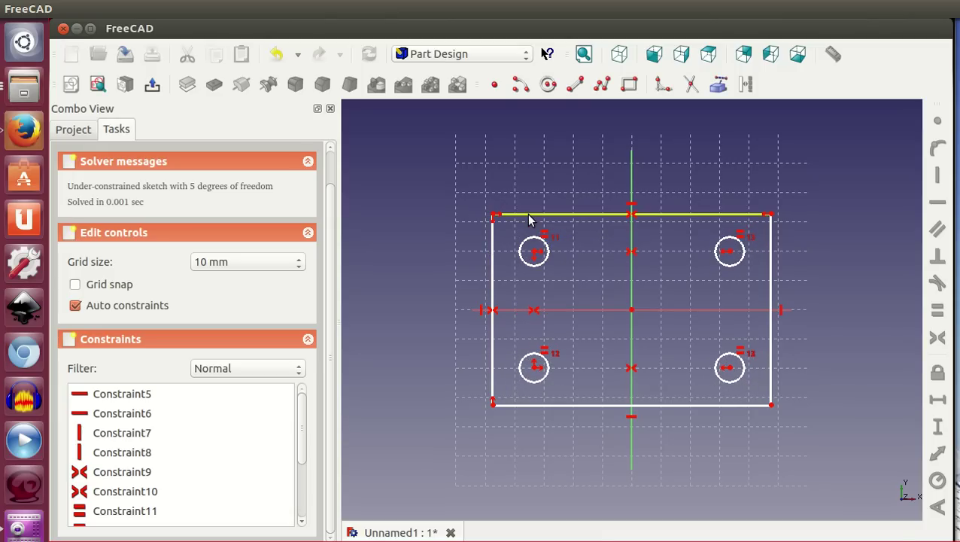
Dimension the upper-left hole centre 6 mm horizontally from the plate's top-left corner
{"action": "left_click", "coordinate": [535, 251]}
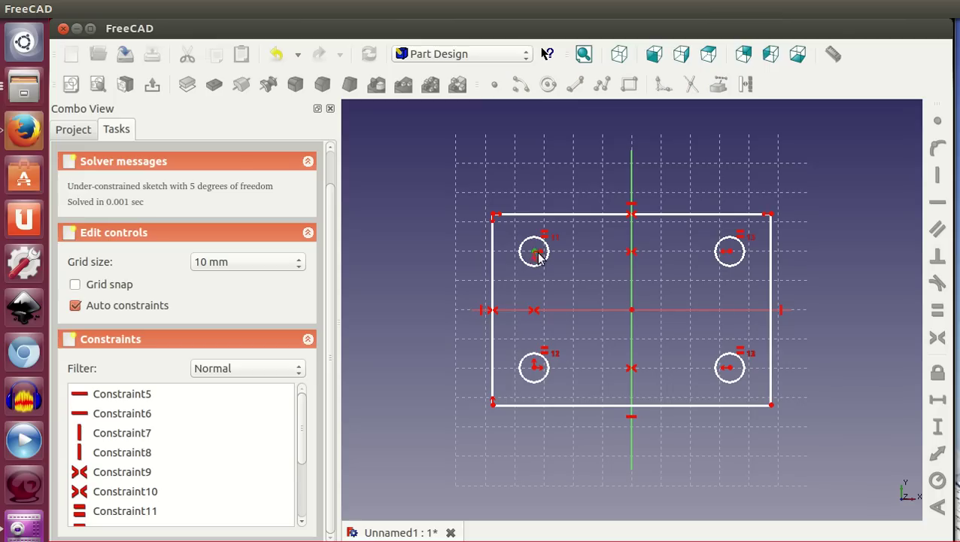
{"action": "left_click", "coordinate": [492, 214]}
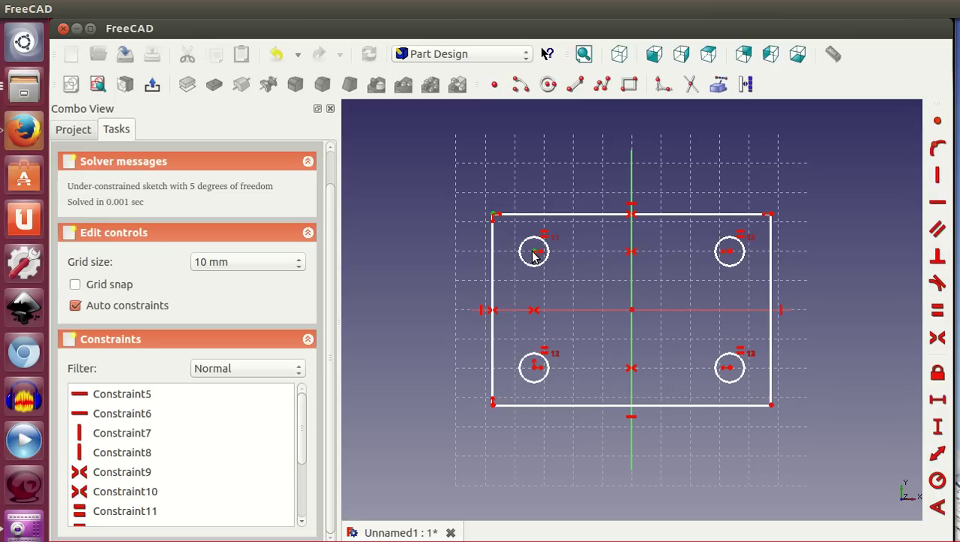
{"action": "left_click", "coordinate": [937, 399]}
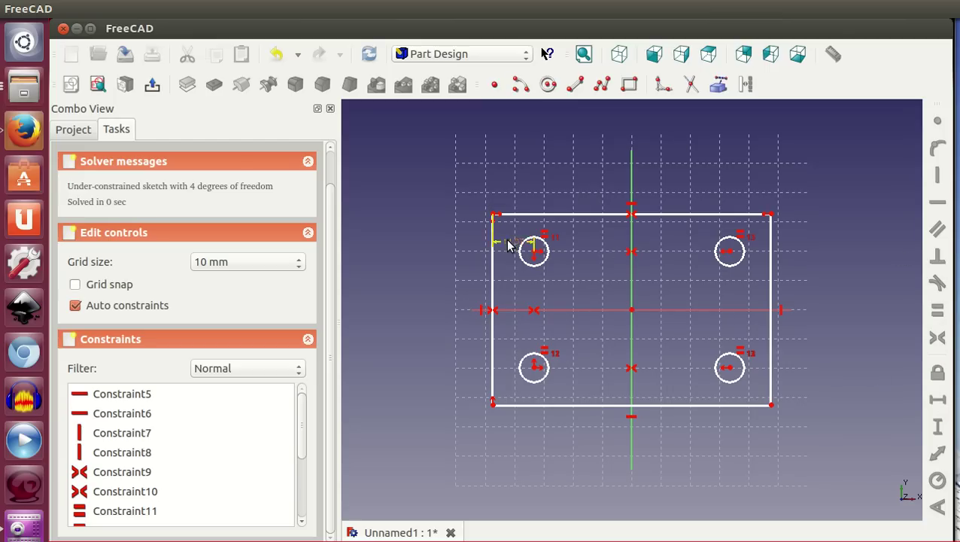
{"action": "left_click_drag", "start_coordinate": [508, 243], "coordinate": [510, 189]}
{"action": "double_click", "coordinate": [510, 189]}
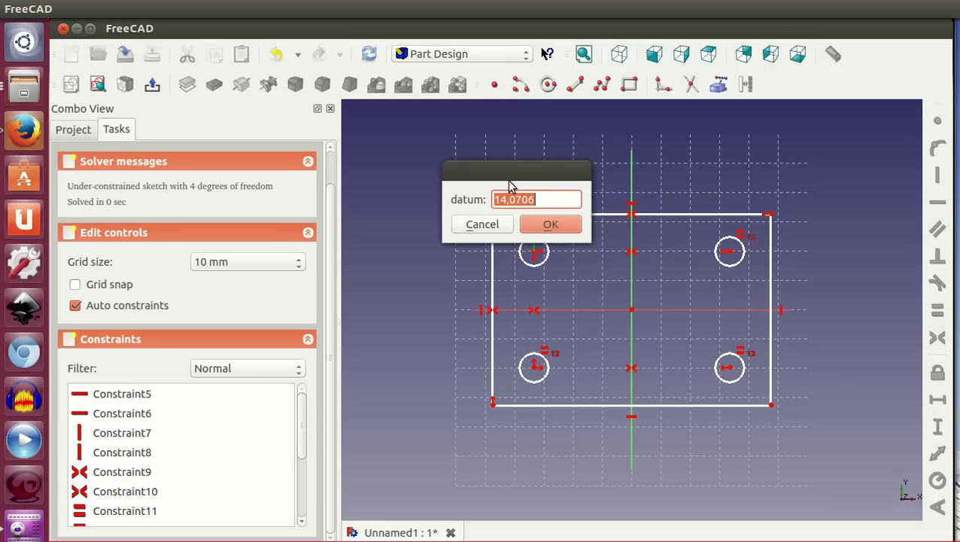
{"action": "type", "text": "6"}
{"action": "left_click", "coordinate": [551, 224]}
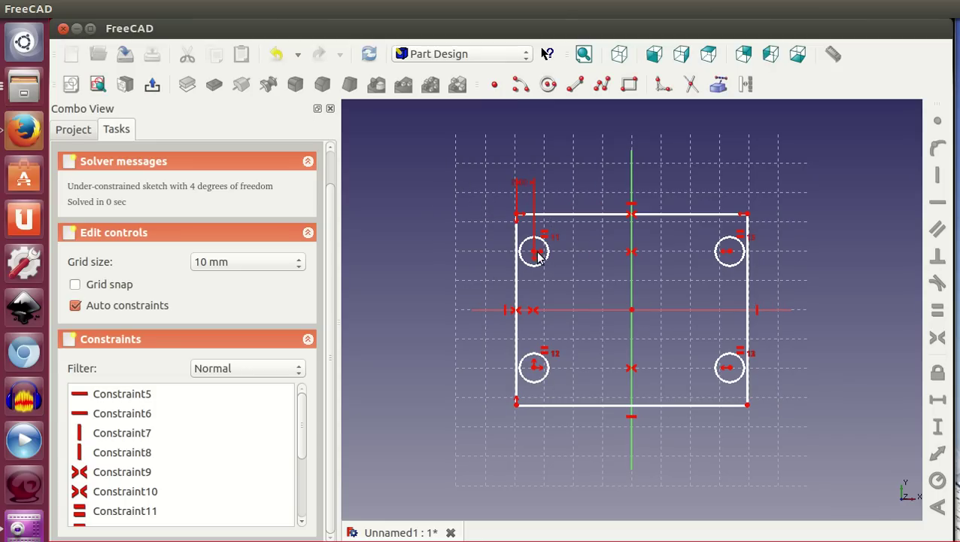
Dimension the same hole centre 6 mm vertically from the corner, then shrink the circles
{"action": "left_click", "coordinate": [533, 252]}
{"action": "left_click", "coordinate": [517, 216]}
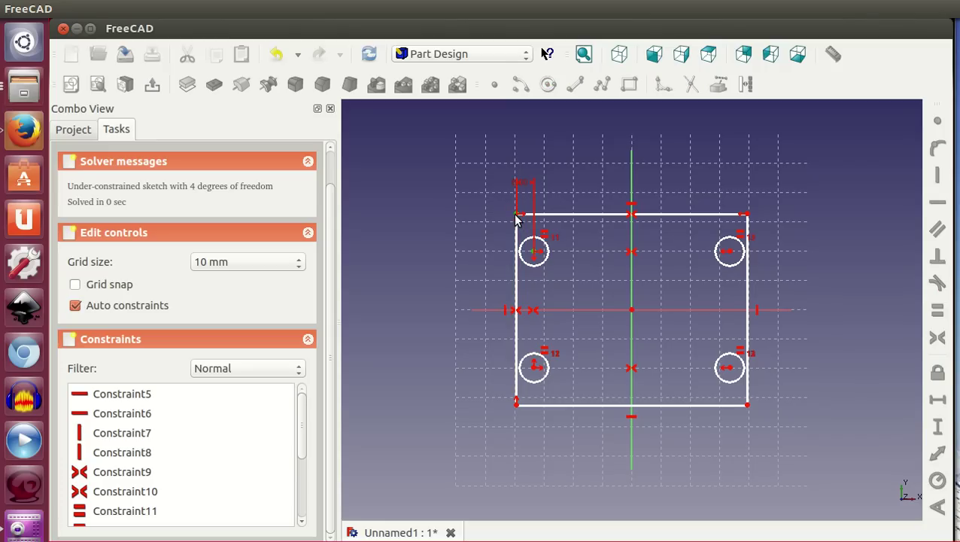
{"action": "left_click", "coordinate": [937, 425]}
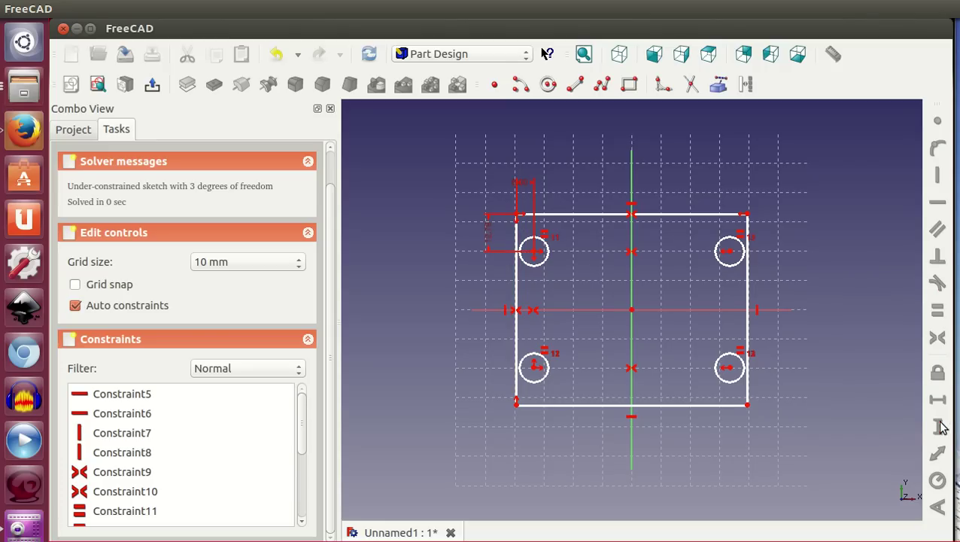
{"action": "double_click", "coordinate": [489, 232]}
{"action": "type", "text": "6"}
{"action": "left_click", "coordinate": [534, 272]}
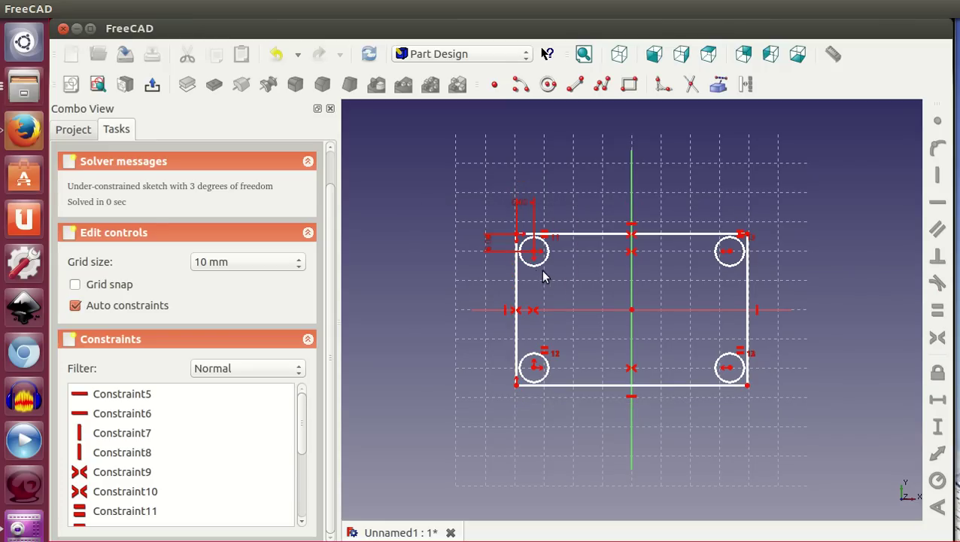
{"action": "left_click_drag", "start_coordinate": [541, 266], "coordinate": [541, 268]}
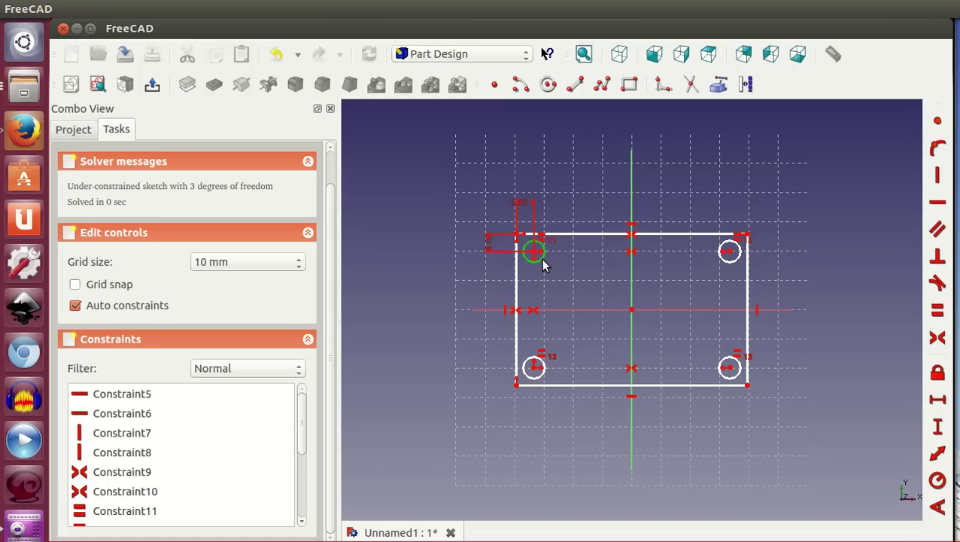
Set the hole radius to 2 mm and enlarge the rectangle from its bottom-left corner
{"action": "left_click", "coordinate": [937, 482]}
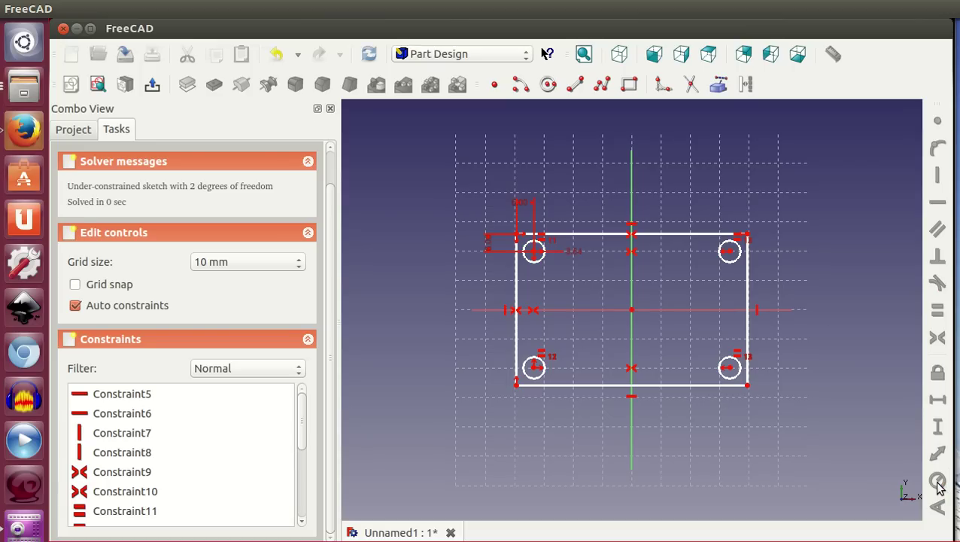
{"action": "double_click", "coordinate": [577, 253]}
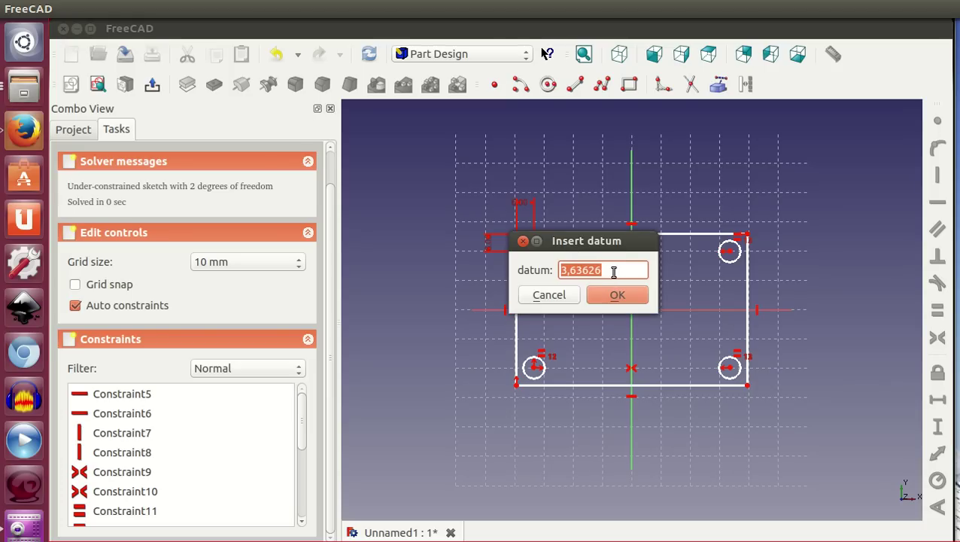
{"action": "type", "text": "2"}
{"action": "left_click", "coordinate": [617, 295]}
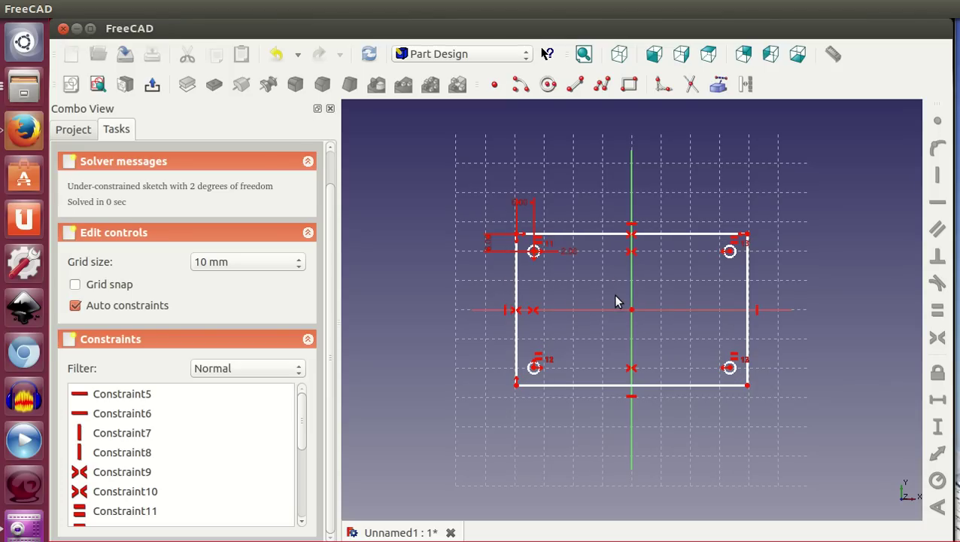
{"action": "scroll", "coordinate": [539, 278], "scroll_direction": "up", "scroll_amount": 1}
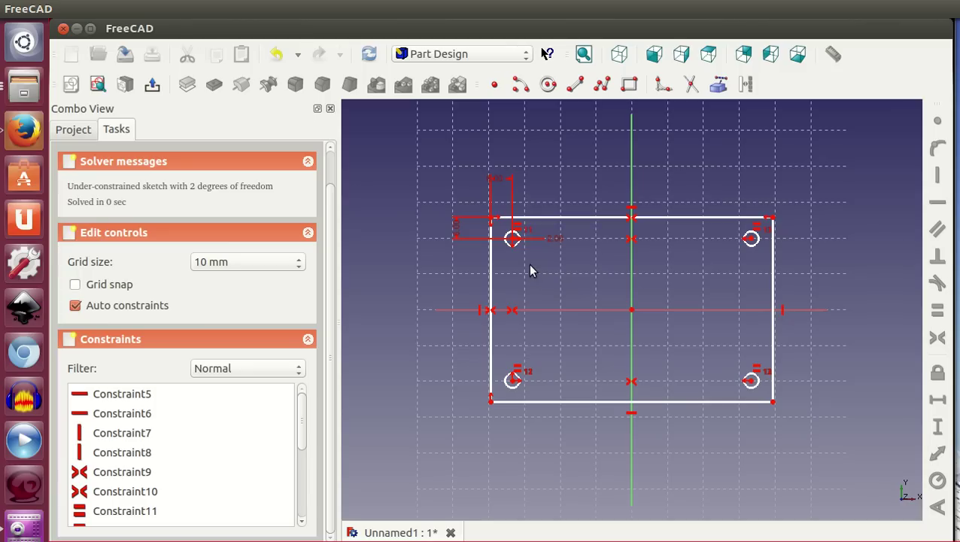
{"action": "left_click", "coordinate": [503, 310]}
{"action": "mouse_move", "coordinate": [491, 402]}
{"action": "left_mouse_down"}
{"action": "mouse_move", "coordinate": [456, 436]}
{"action": "mouse_move", "coordinate": [516, 457]}
{"action": "mouse_move", "coordinate": [557, 411]}
{"action": "mouse_move", "coordinate": [529, 370]}
{"action": "mouse_move", "coordinate": [465, 389]}
{"action": "mouse_move", "coordinate": [457, 428]}
{"action": "mouse_move", "coordinate": [533, 435]}
{"action": "mouse_move", "coordinate": [548, 385]}
{"action": "mouse_move", "coordinate": [467, 381]}
{"action": "mouse_move", "coordinate": [445, 410]}
{"action": "mouse_move", "coordinate": [428, 406]}
{"action": "mouse_move", "coordinate": [523, 402]}
{"action": "mouse_move", "coordinate": [549, 376]}
{"action": "mouse_move", "coordinate": [499, 373]}
{"action": "mouse_move", "coordinate": [488, 413]}
{"action": "mouse_move", "coordinate": [540, 413]}
{"action": "mouse_move", "coordinate": [511, 419]}
{"action": "mouse_move", "coordinate": [482, 398]}
{"action": "mouse_move", "coordinate": [495, 382]}
{"action": "mouse_move", "coordinate": [512, 381]}
{"action": "left_mouse_up"}
Dimension the rectangle's bottom edge to a width of 60
{"action": "left_click", "coordinate": [680, 379]}
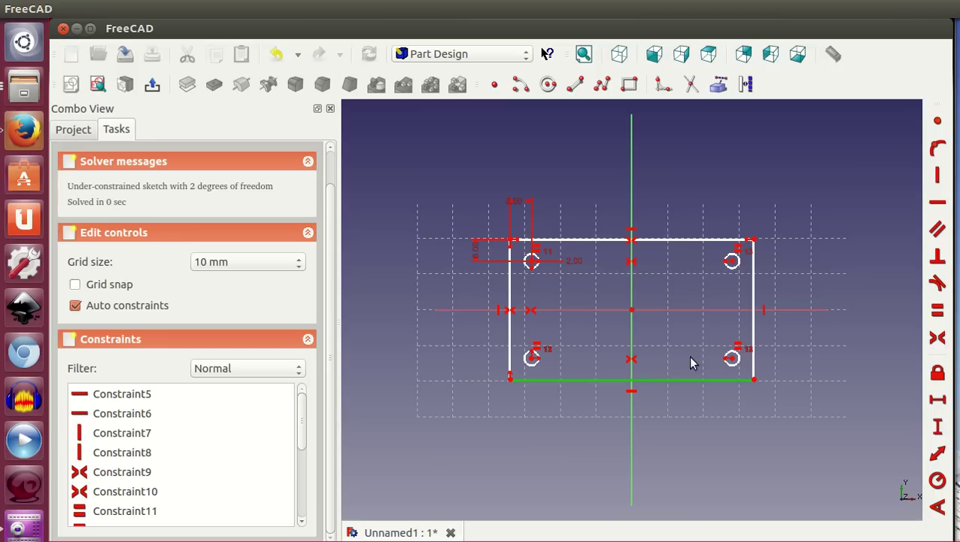
{"action": "left_click", "coordinate": [938, 400]}
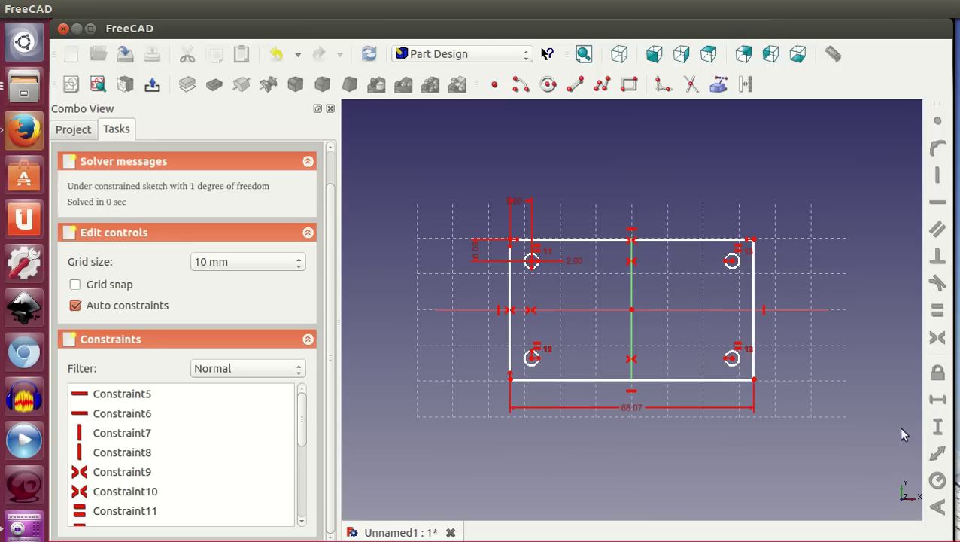
{"action": "left_click", "coordinate": [632, 406]}
{"action": "double_click", "coordinate": [633, 407]}
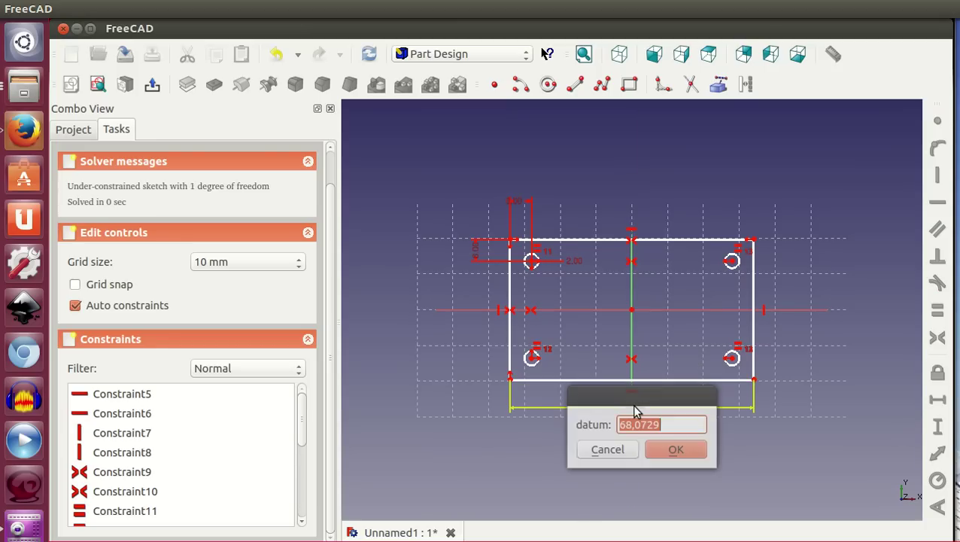
{"action": "type", "text": "60"}
{"action": "key", "text": "Return"}
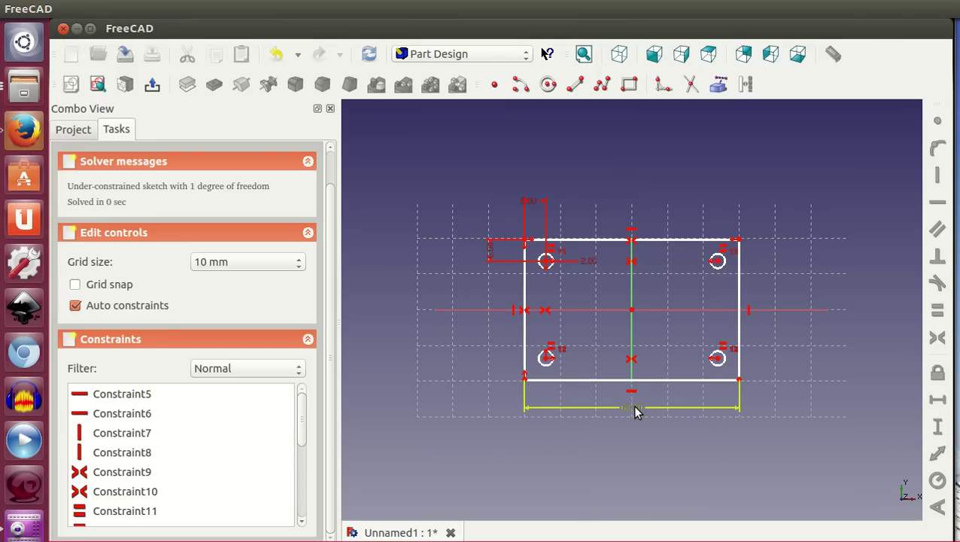
Dimension the rectangle's right edge to a height of 40
{"action": "left_click", "coordinate": [739, 307]}
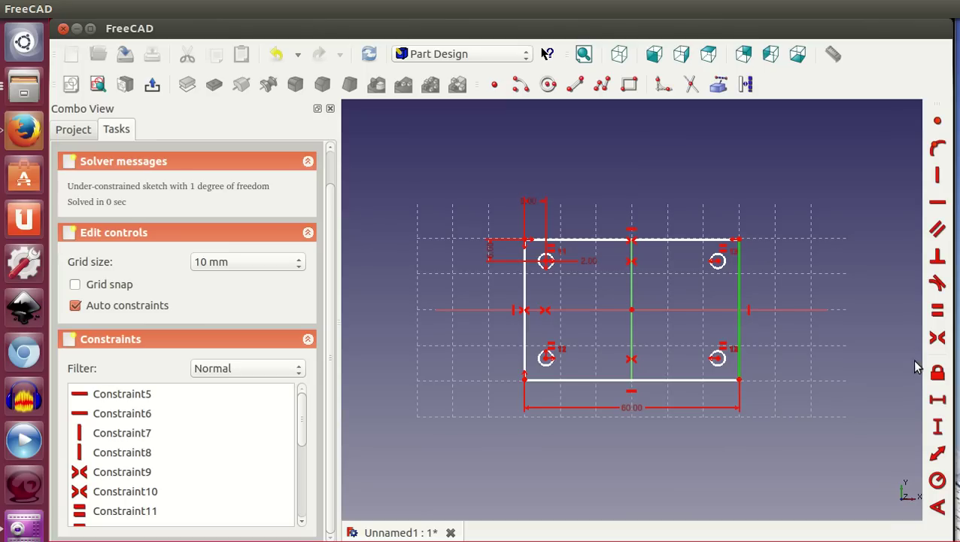
{"action": "left_click", "coordinate": [937, 428]}
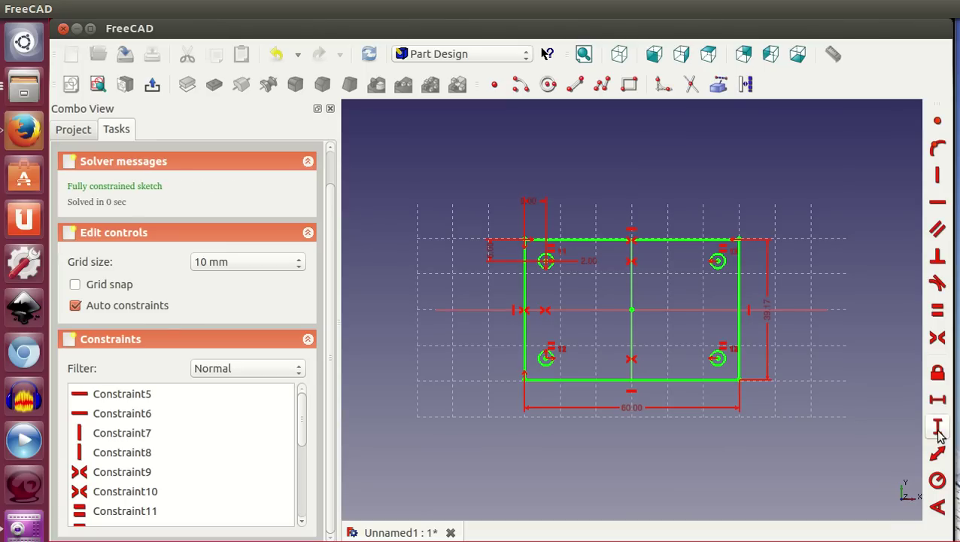
{"action": "double_click", "coordinate": [766, 315]}
{"action": "type", "text": "40"}
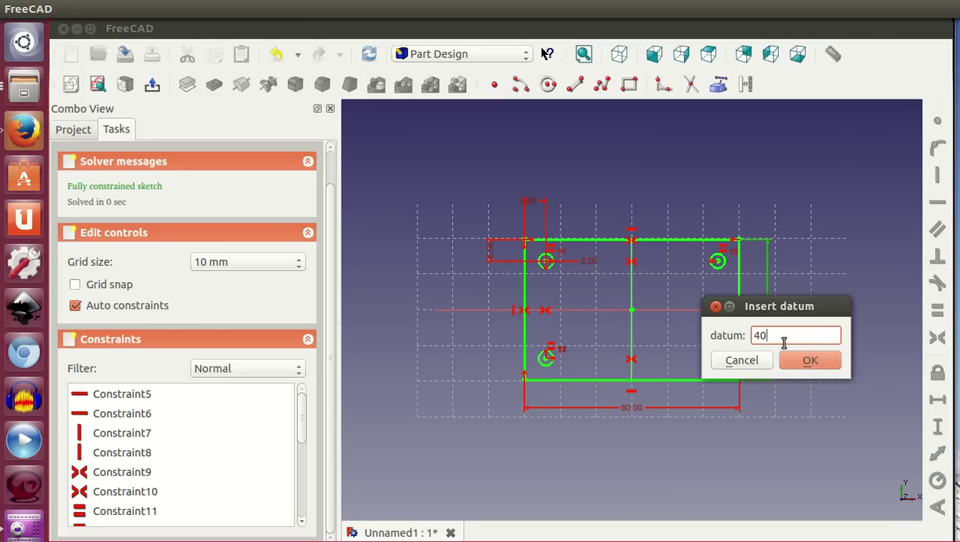
{"action": "left_click", "coordinate": [798, 359]}
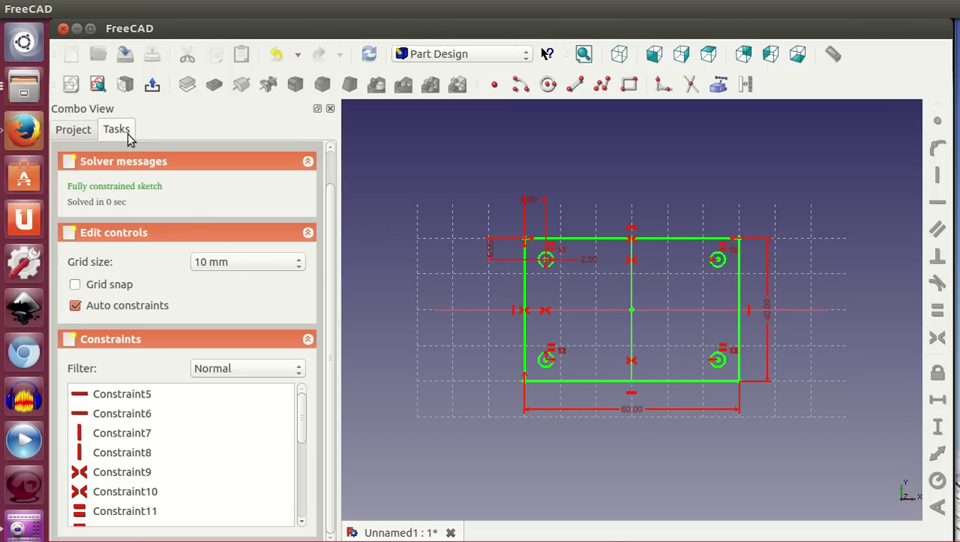
Close the sketch and pad it to a 3 mm thick plate
{"action": "scroll", "coordinate": [325, 270], "scroll_direction": "up", "scroll_amount": 1}
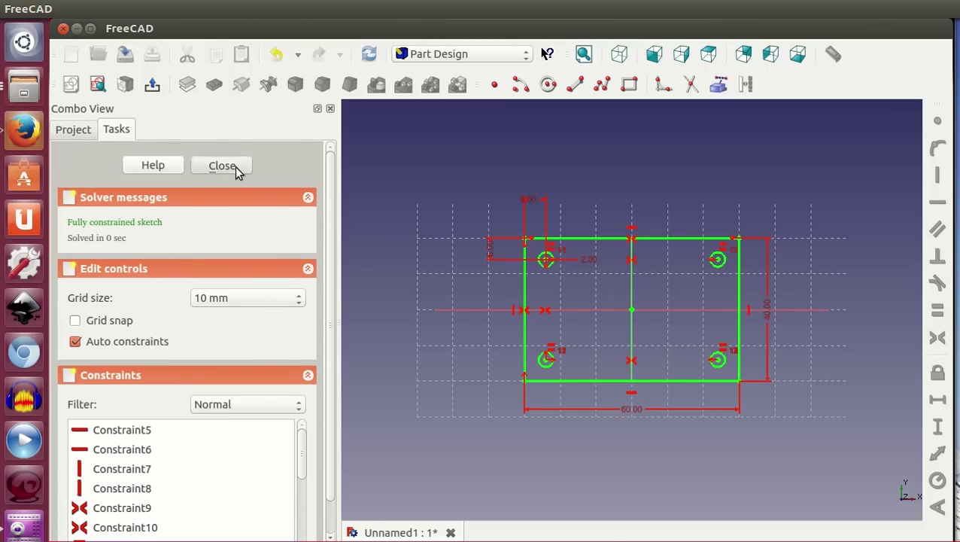
{"action": "left_click", "coordinate": [235, 165]}
{"action": "left_click", "coordinate": [90, 199]}
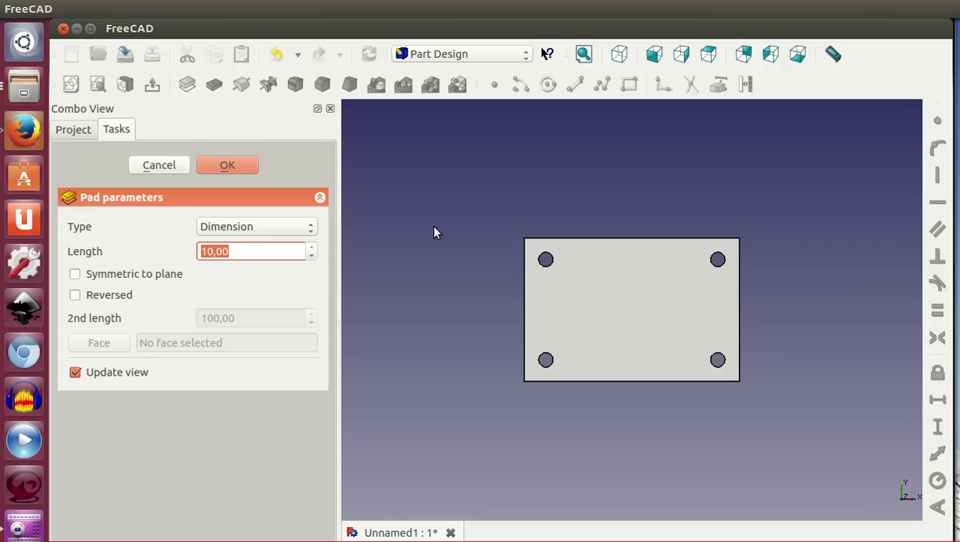
{"action": "type", "text": "3"}
{"action": "left_click", "coordinate": [227, 164]}
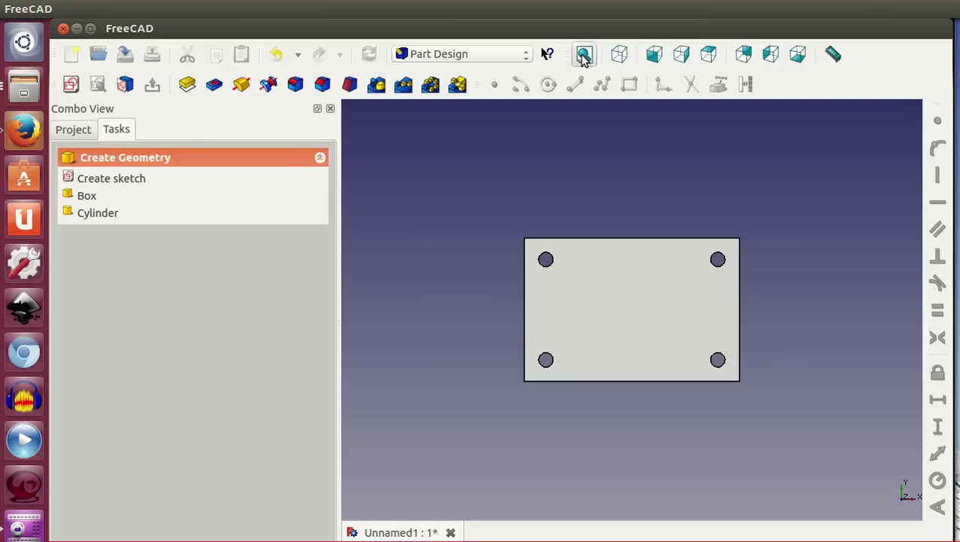
Fit the plate in an isometric view and move the image viewer aside
{"action": "left_click", "coordinate": [584, 56]}
{"action": "left_click", "coordinate": [619, 55]}
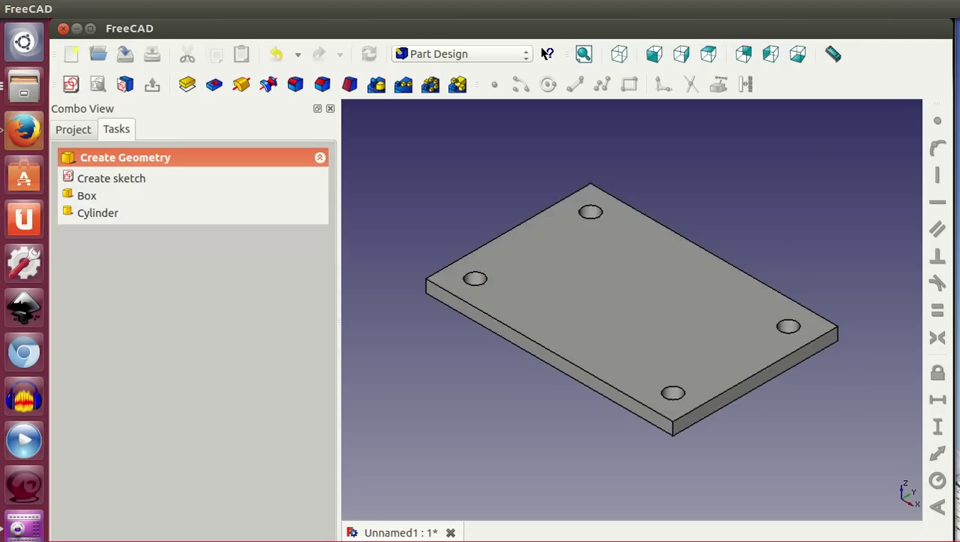
{"action": "left_click_drag", "start_coordinate": [662, 61], "coordinate": [463, 61]}
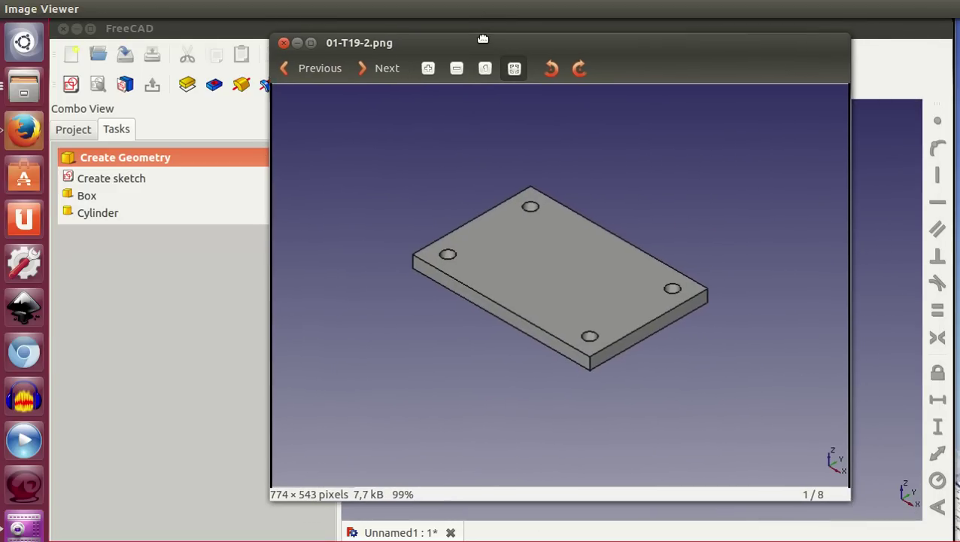
Page through the exercise images in the viewer up to the eighth and last one
{"action": "left_click", "coordinate": [383, 84]}
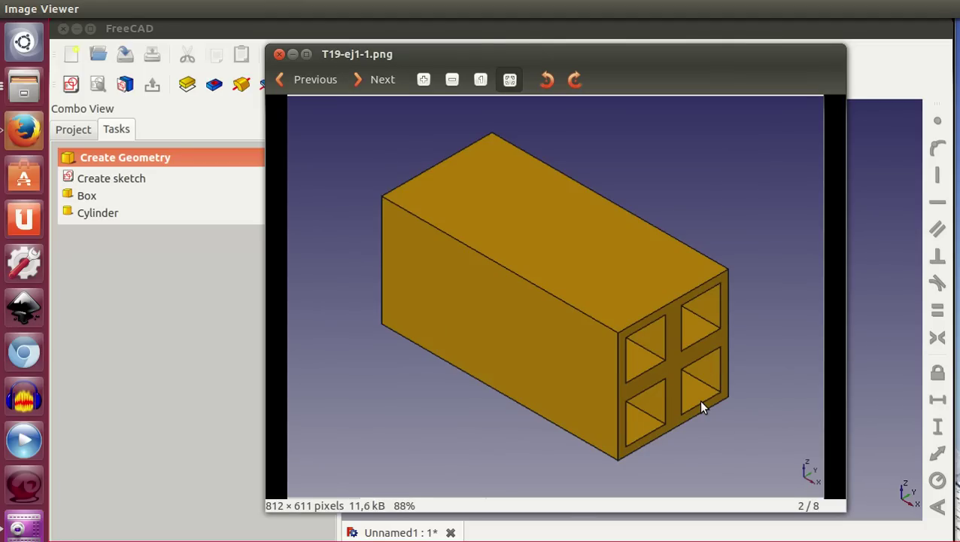
{"action": "left_click", "coordinate": [378, 80]}
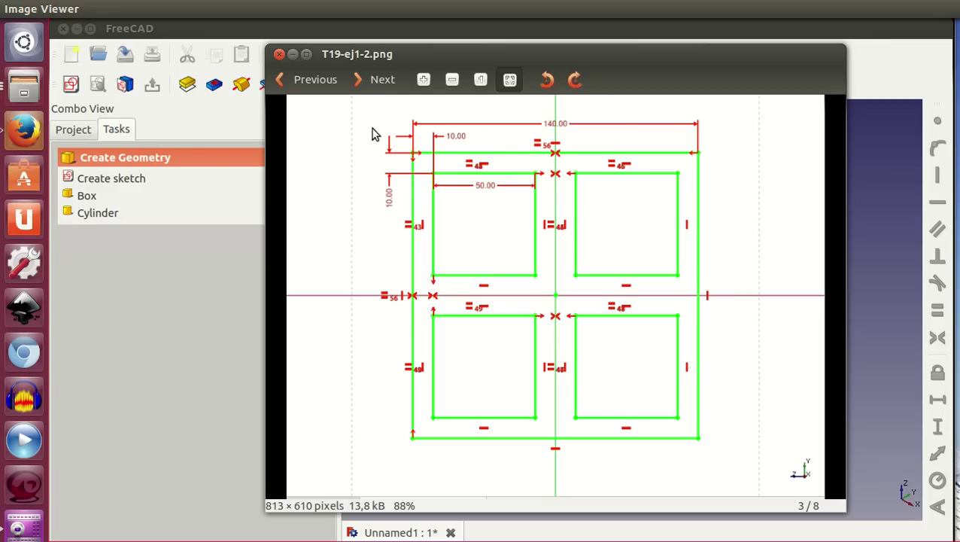
{"action": "left_click", "coordinate": [379, 81]}
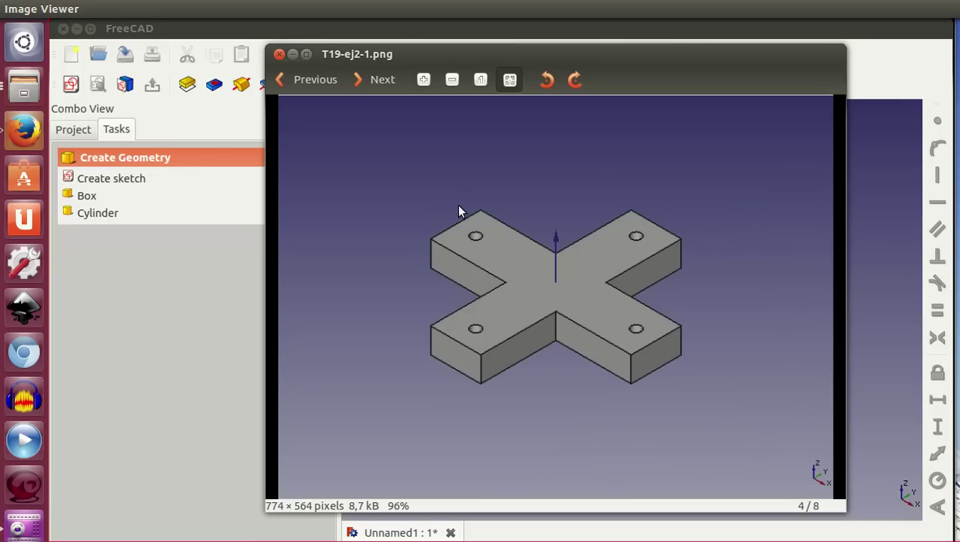
{"action": "left_click", "coordinate": [375, 84]}
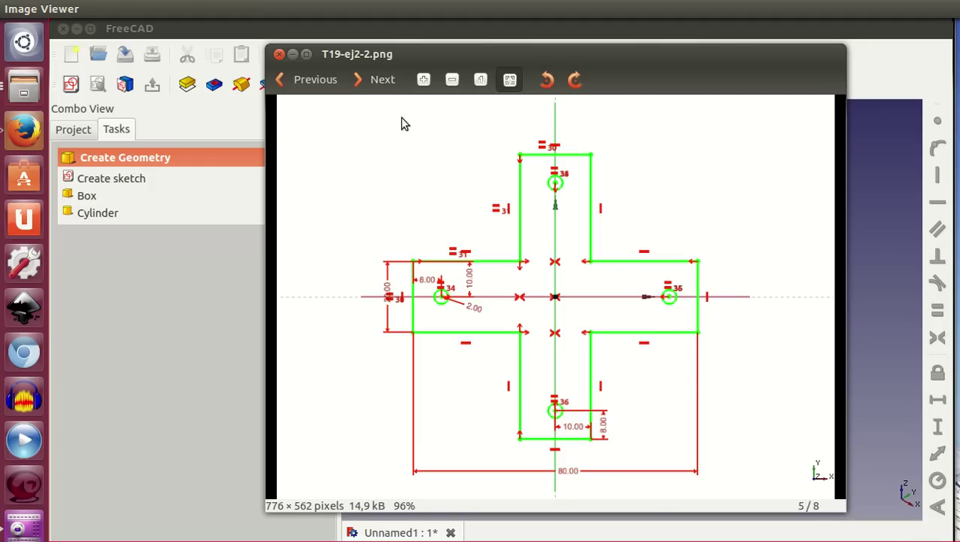
{"action": "left_click", "coordinate": [375, 85]}
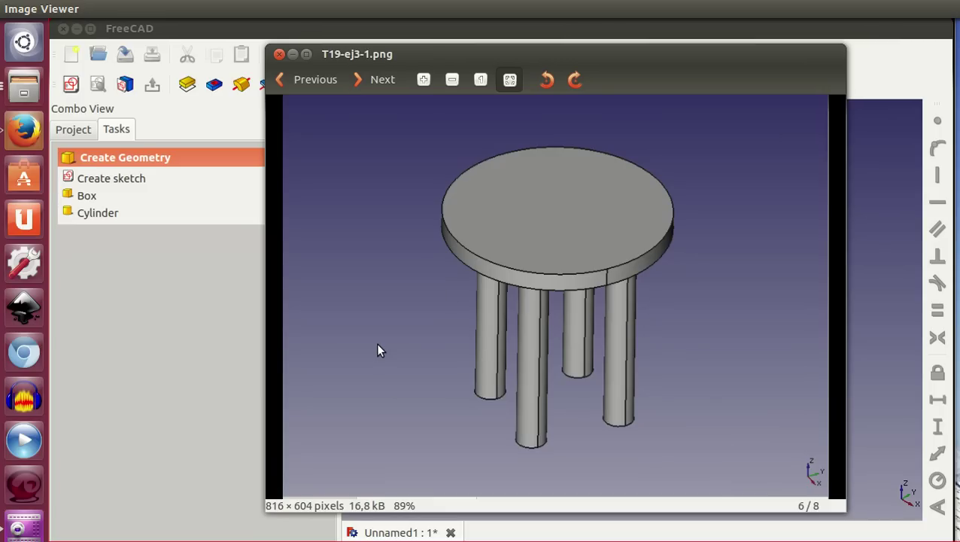
{"action": "left_click", "coordinate": [388, 80]}
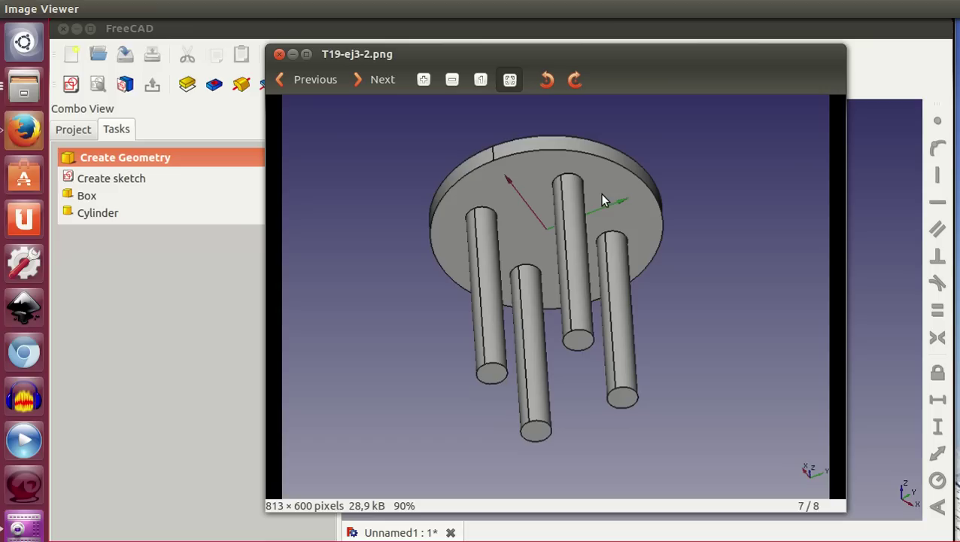
{"action": "left_click", "coordinate": [380, 79]}
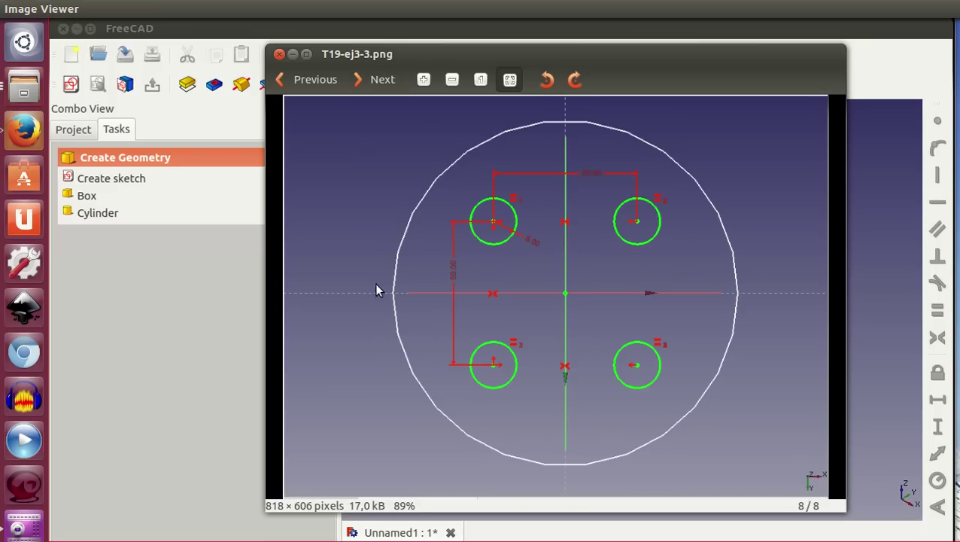